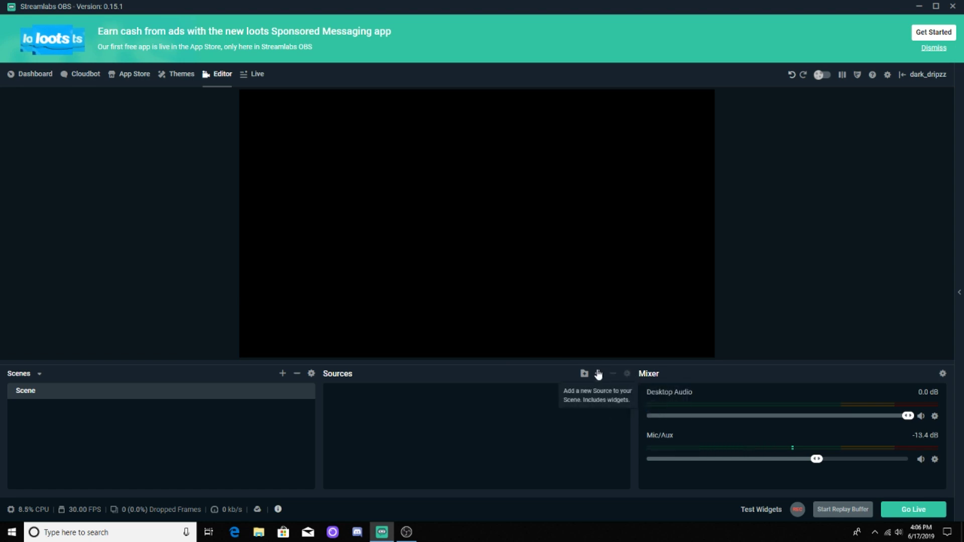
# Browse the scene Themes gallery and filter it to purple themes.
pyautogui.click(182, 78)
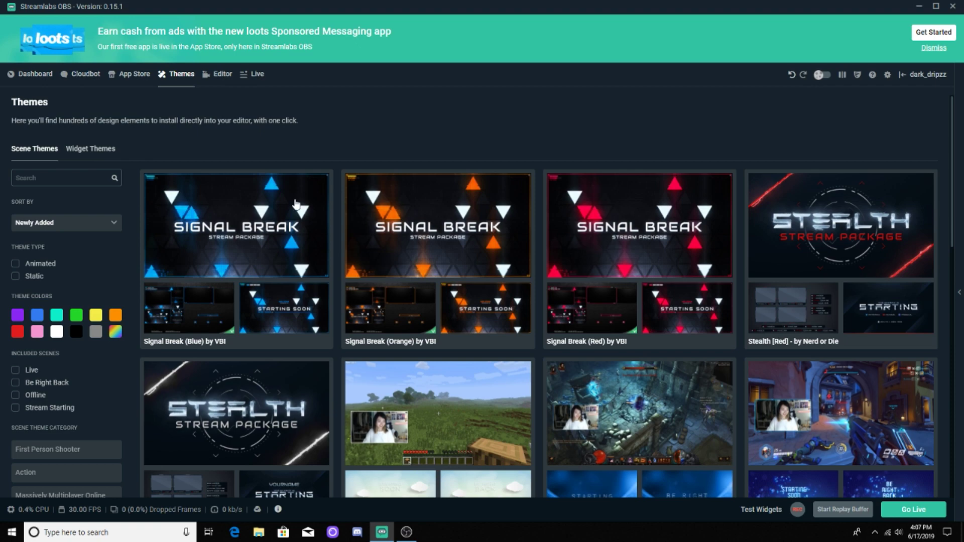
pyautogui.scroll(-2, 227, 298)
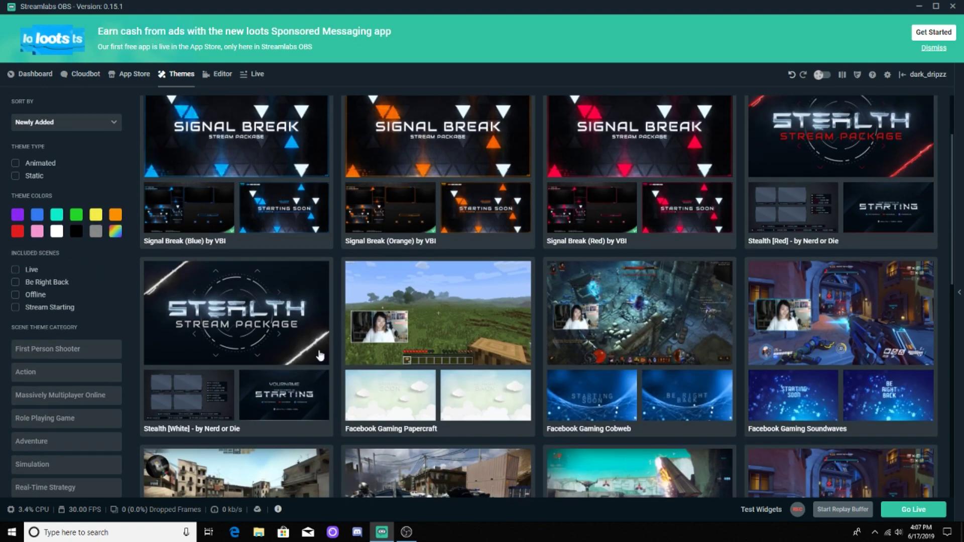
pyautogui.scroll(-1, 385, 267)
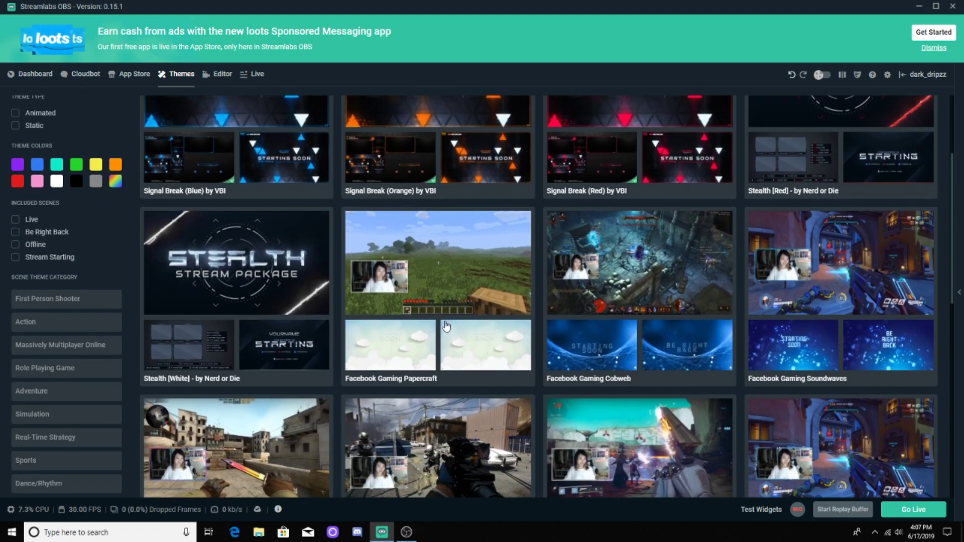
pyautogui.click(18, 169)
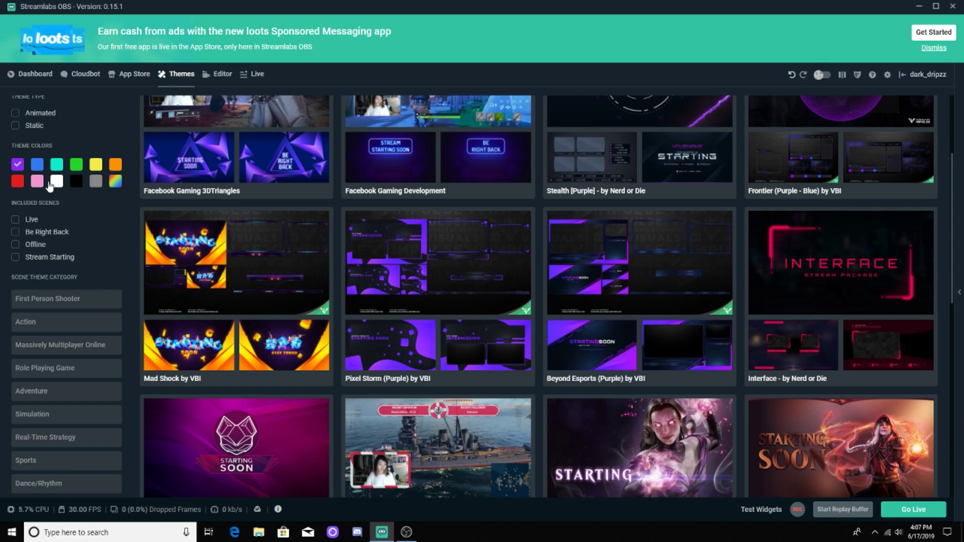
pyautogui.scroll(3, 485, 288)
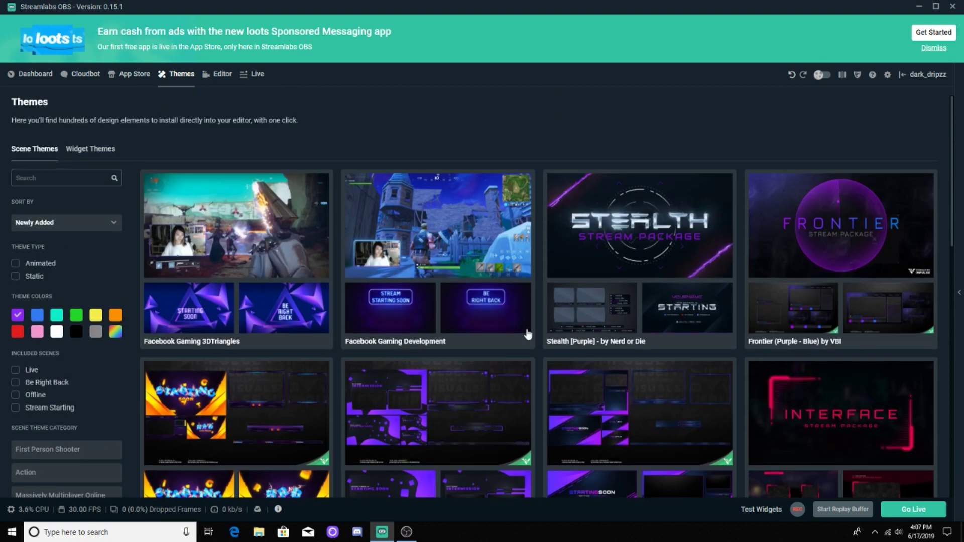
# Switch the colour filter from purple to blue and browse for the Stealth [White] theme.
pyautogui.click(19, 316)
pyautogui.scroll(-1, 29, 279)
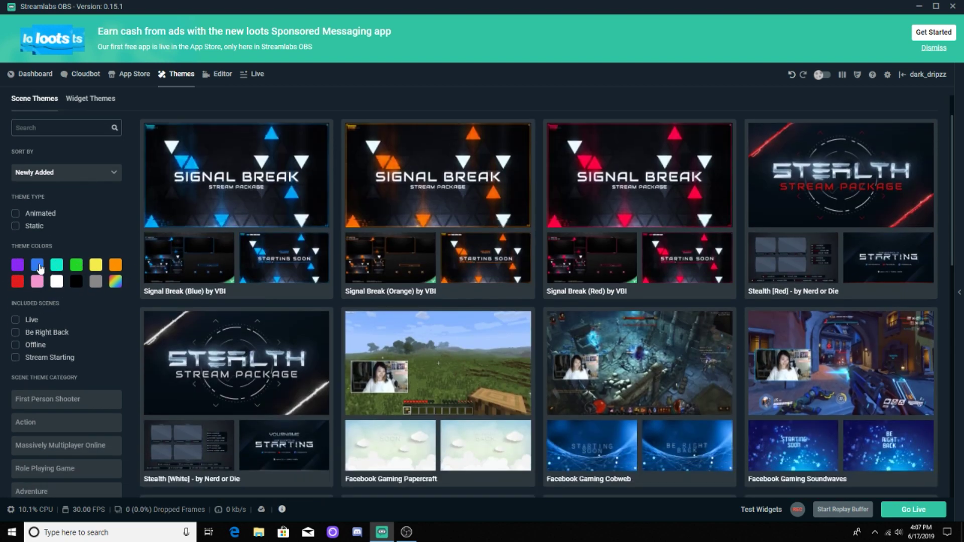
pyautogui.click(37, 265)
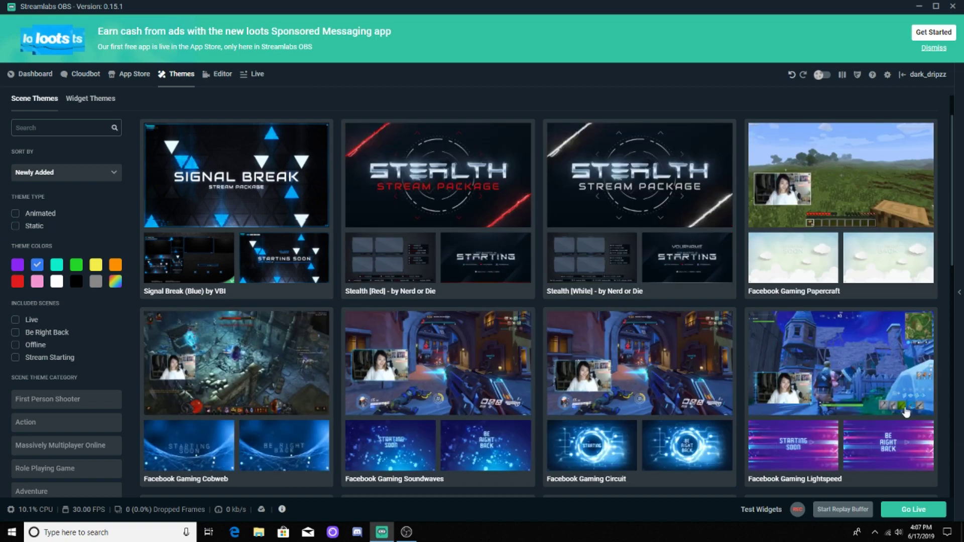
pyautogui.scroll(-4, 579, 362)
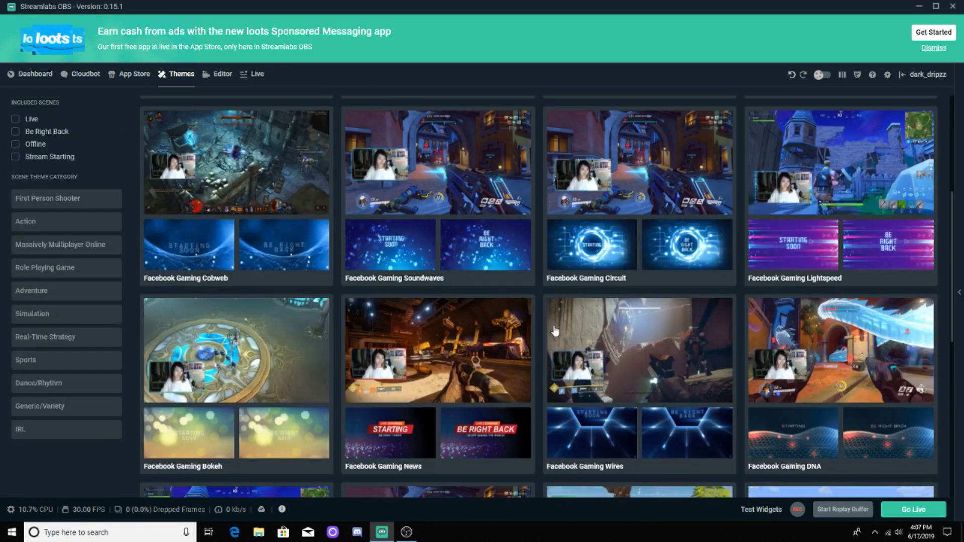
pyautogui.scroll(-8, 650, 411)
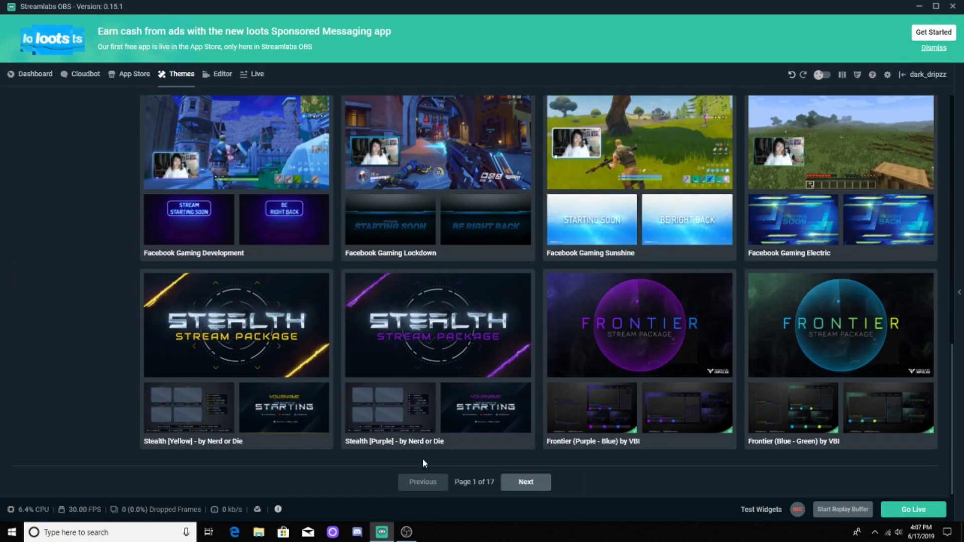
pyautogui.scroll(12, 478, 383)
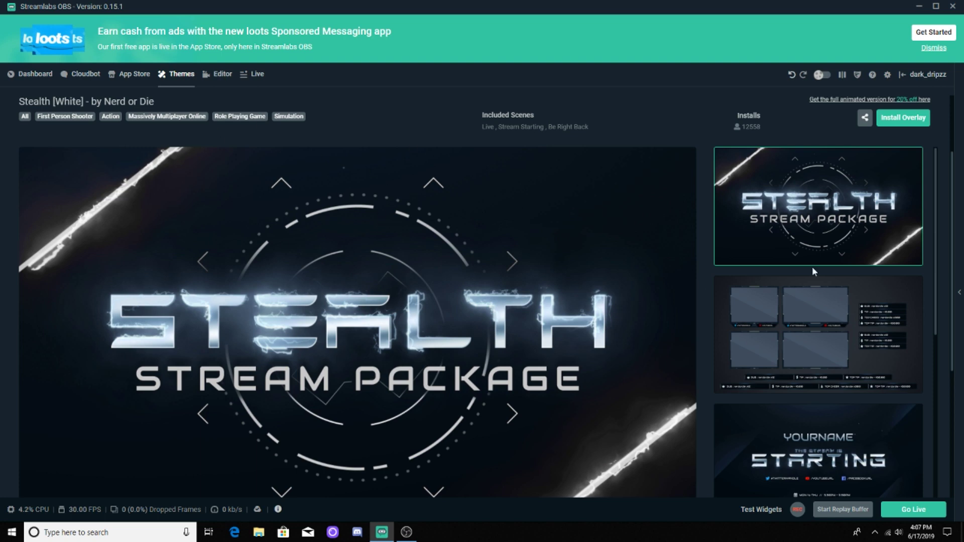
pyautogui.scroll(2, 926, 225)
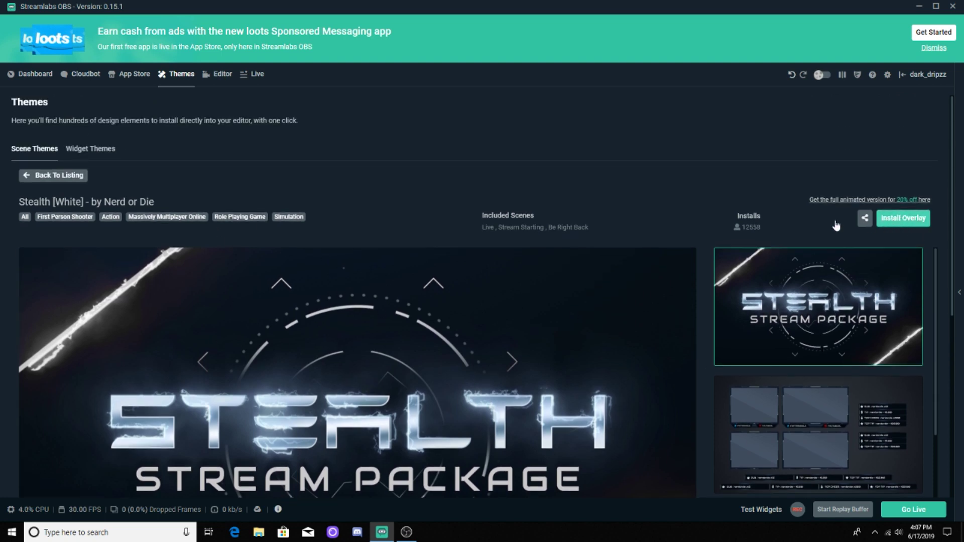
# Install the Stealth [White] overlay from its theme page.
pyautogui.click(903, 217)
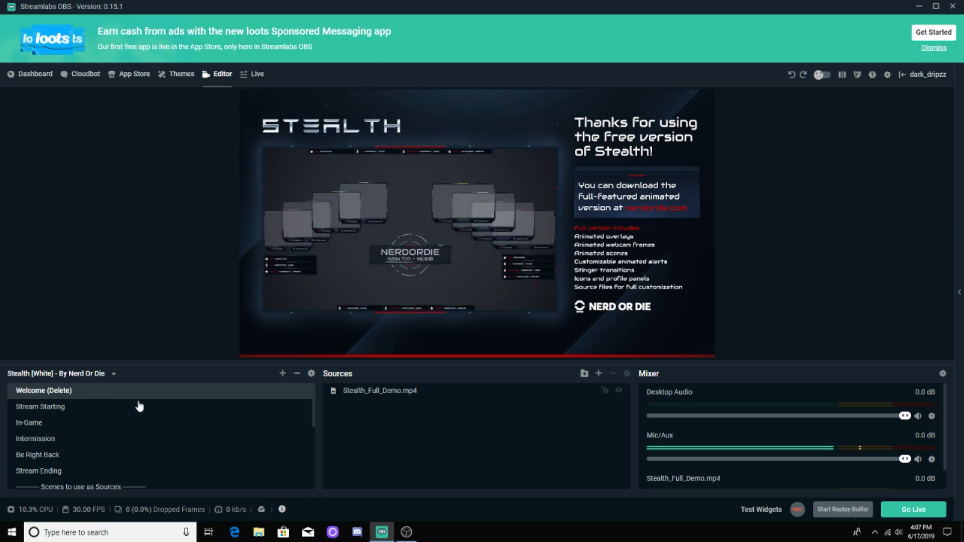
# Remove the Welcome (Delete) scene from the Stealth [White] collection.
pyautogui.rightClick(32, 395)
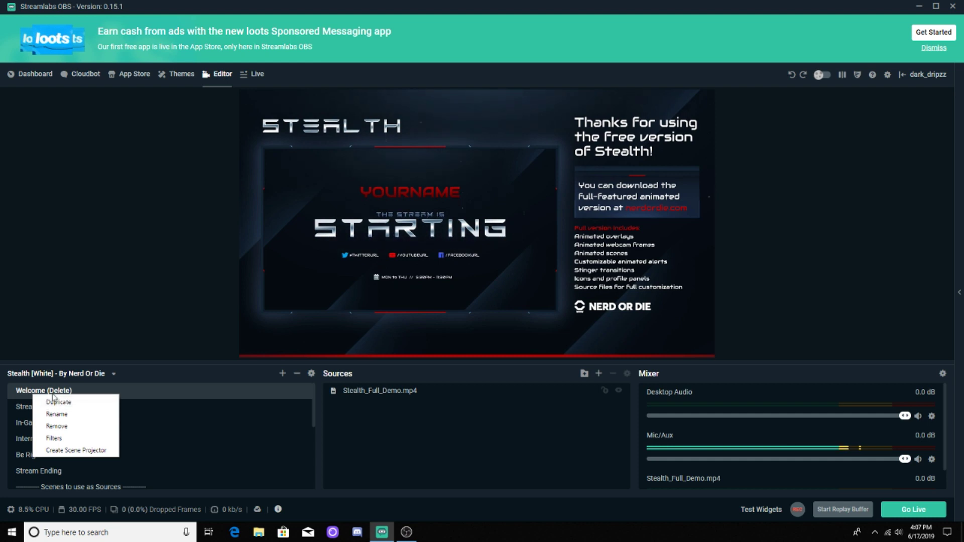
pyautogui.click(55, 426)
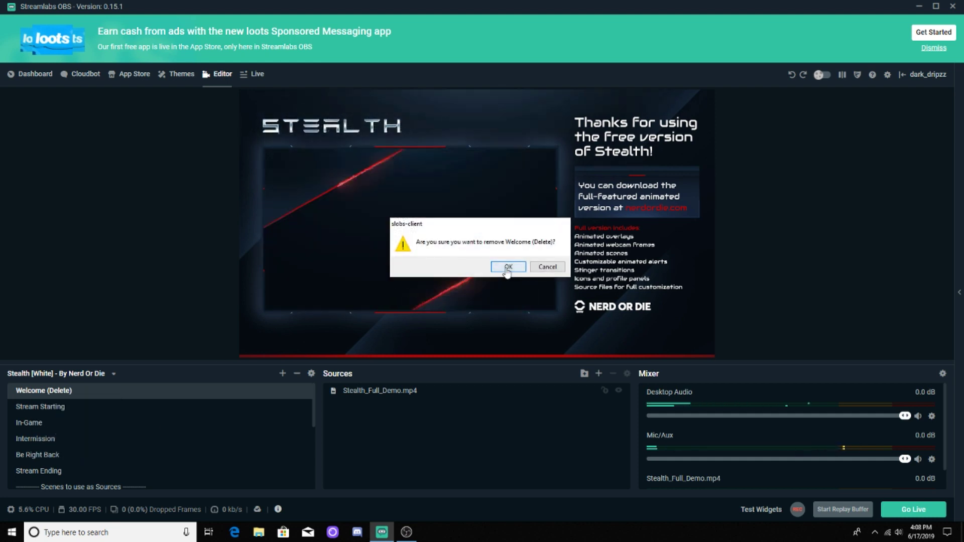
pyautogui.press('Return')
# Switch via Stream Starting to the In-Game scene and bring up the Webcam 16:9 frame's options.
pyautogui.click(40, 391)
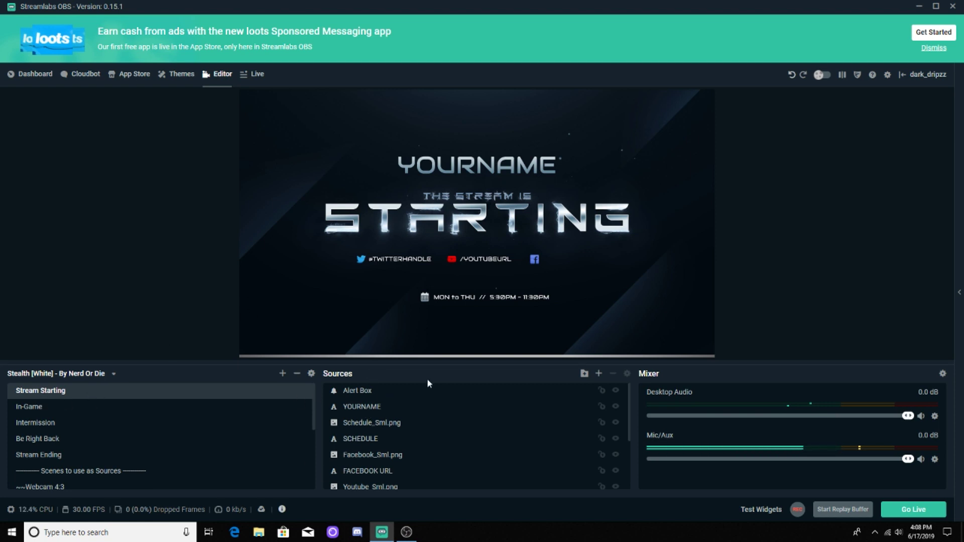
pyautogui.click(29, 409)
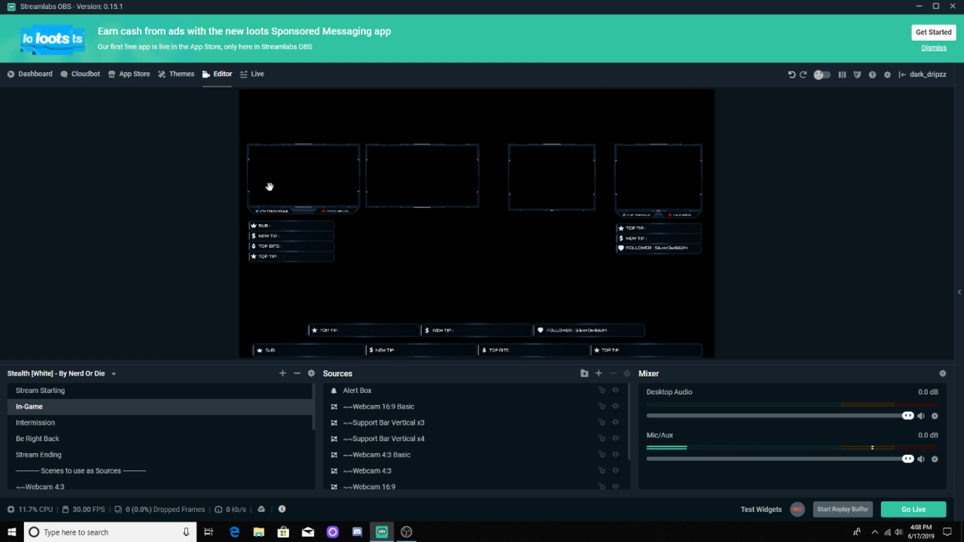
pyautogui.rightClick(309, 195)
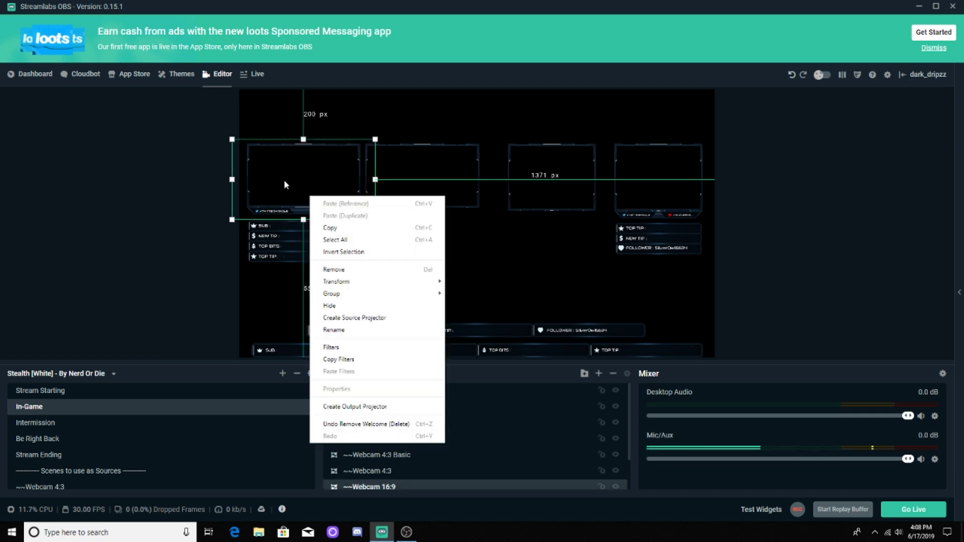
# Remove the Webcam 16:9 frame and shift the Alert Box to the right.
pyautogui.click(331, 272)
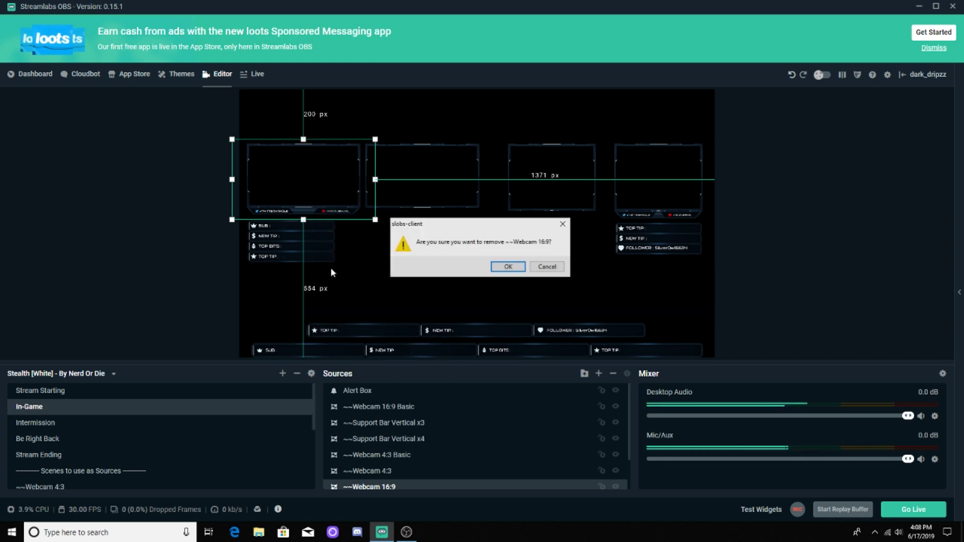
pyautogui.click(508, 266)
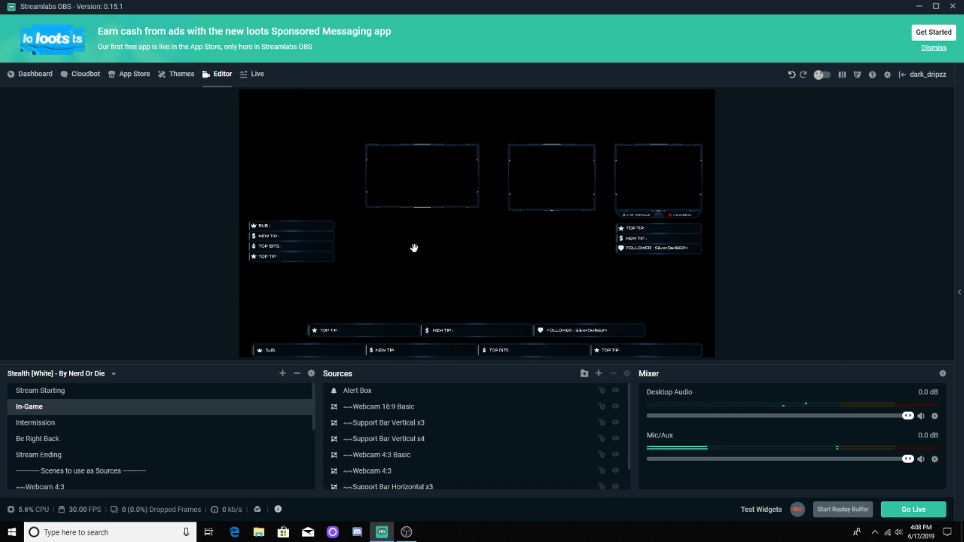
pyautogui.moveTo(404, 202); pyautogui.dragTo(492, 229)
# Remove the middle Webcam 4:3 Basic frame and the right-hand Webcam 4:3 frame.
pyautogui.click(557, 161)
pyautogui.click(558, 161)
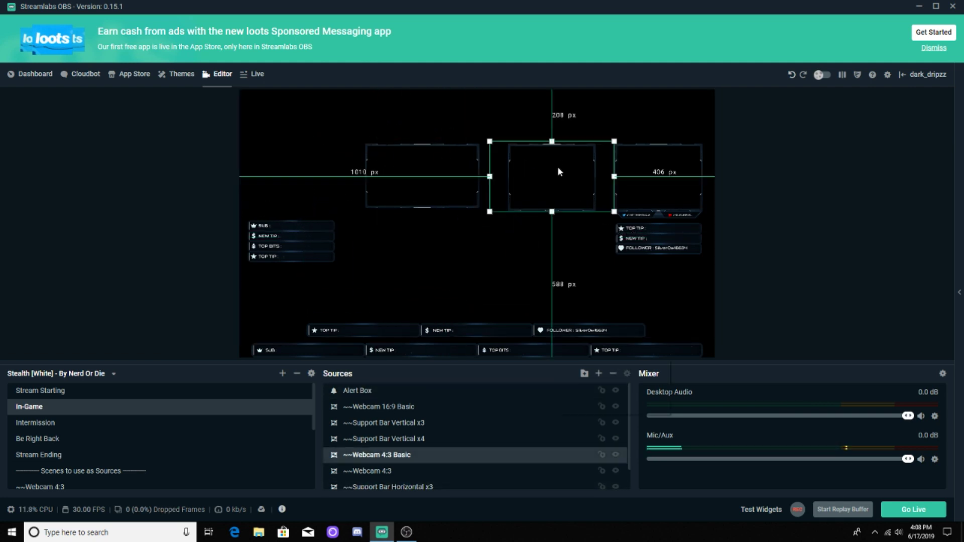
pyautogui.rightClick(557, 168)
pyautogui.click(591, 243)
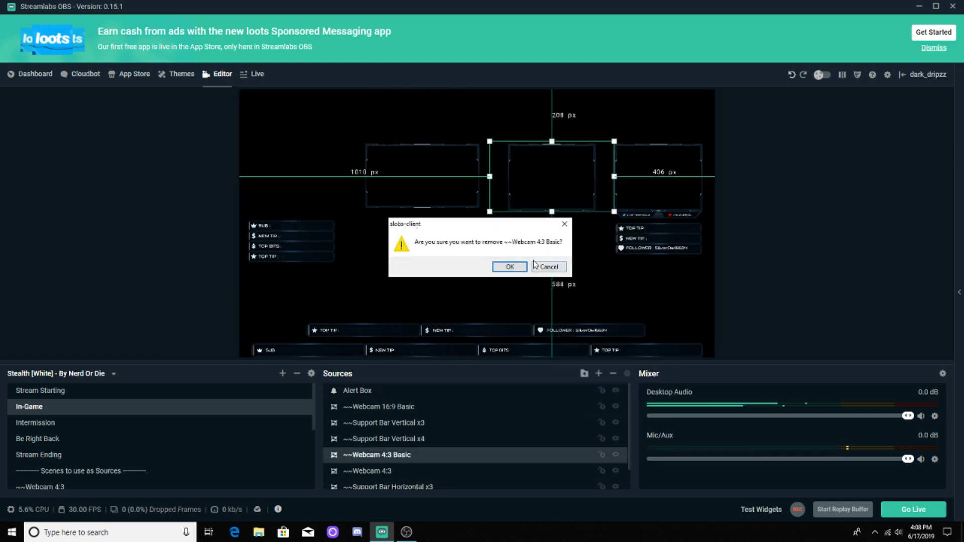
pyautogui.click(508, 266)
pyautogui.click(631, 186)
pyautogui.rightClick(631, 188)
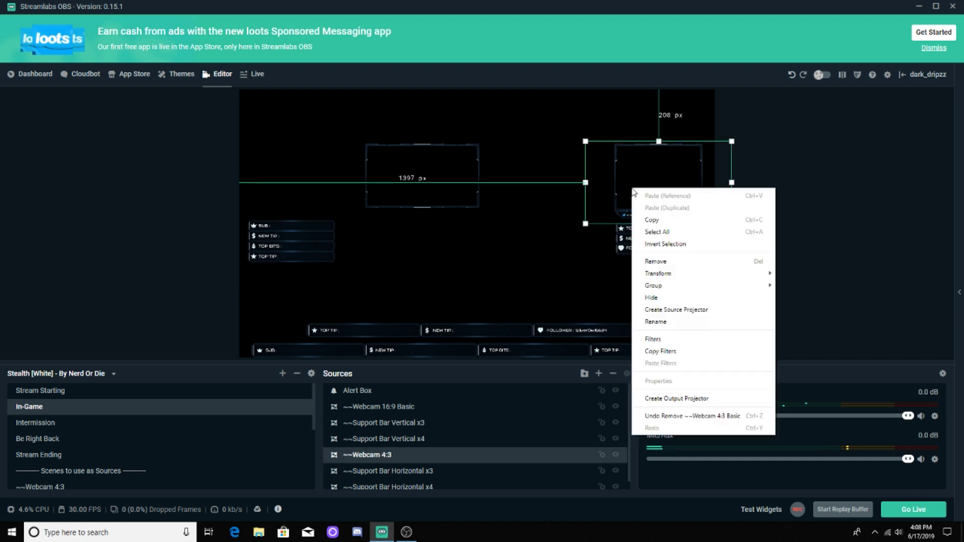
pyautogui.click(654, 262)
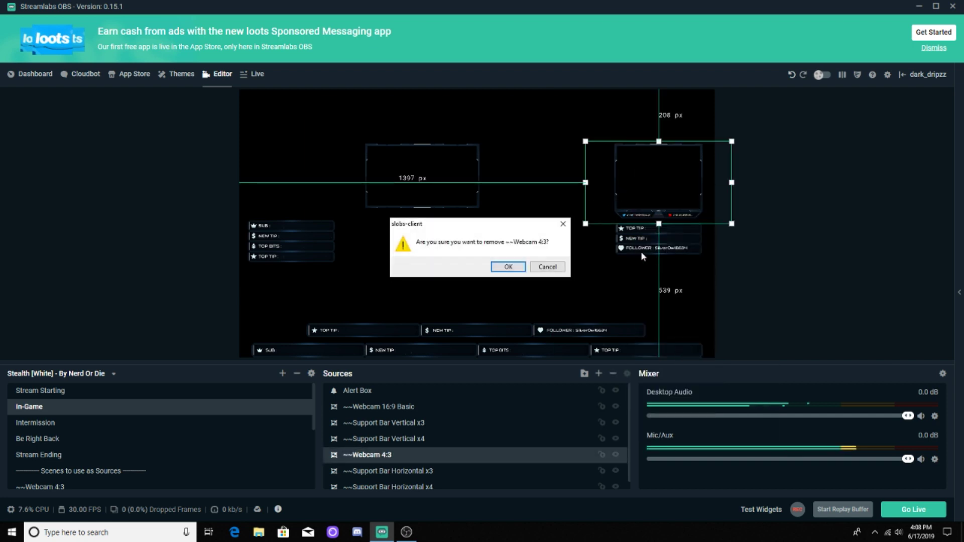
pyautogui.click(509, 267)
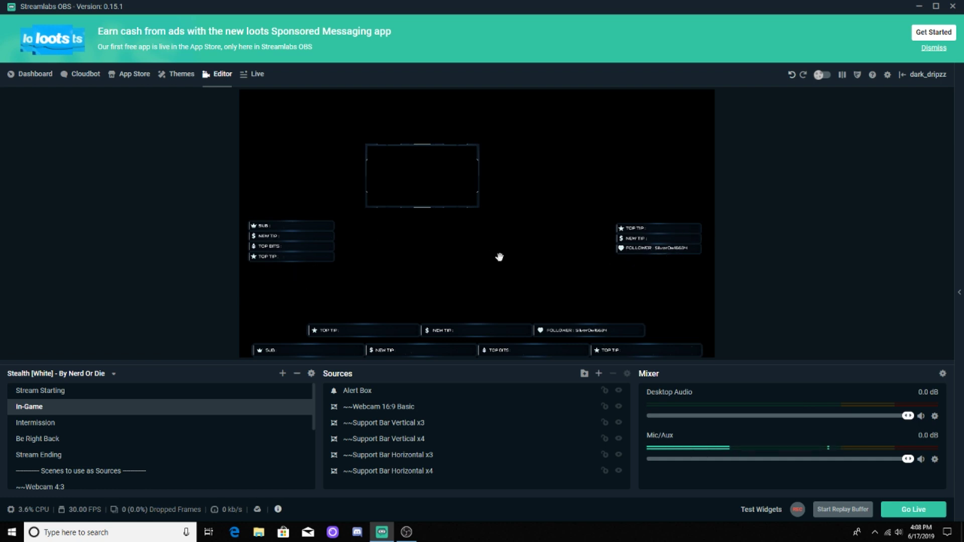
# Remove the Support Bar Vertical x4 and Support Bar Horizontal x4 sources.
pyautogui.click(304, 248)
pyautogui.rightClick(304, 248)
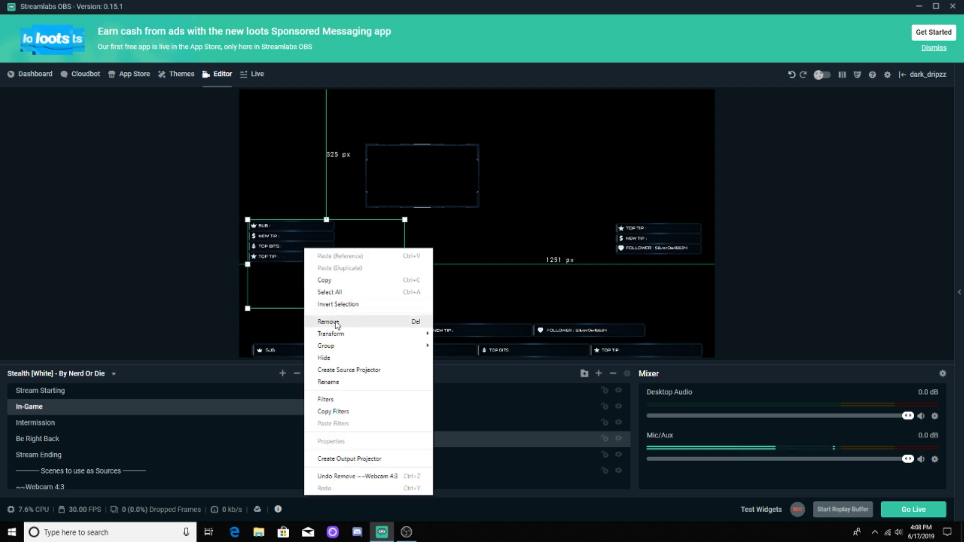
pyautogui.click(340, 323)
pyautogui.click(522, 267)
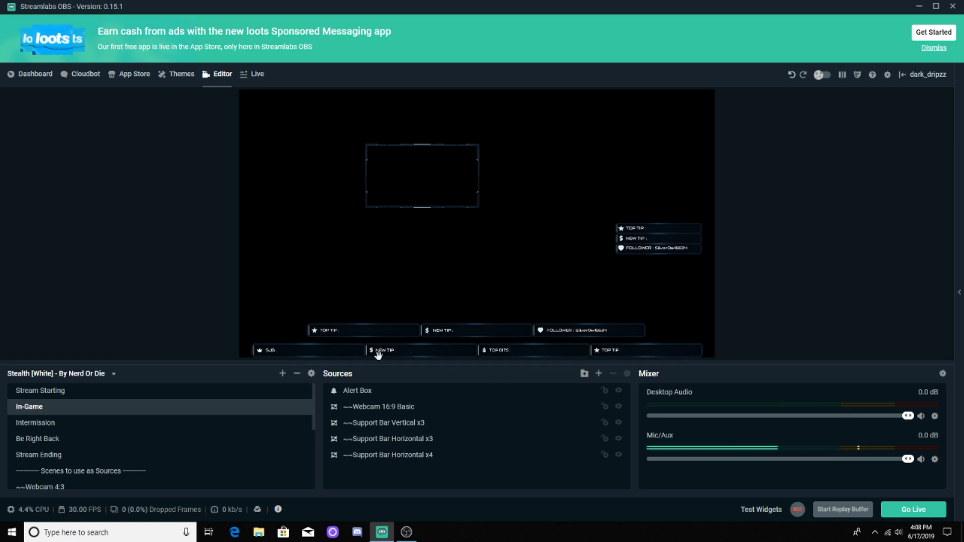
pyautogui.rightClick(410, 352)
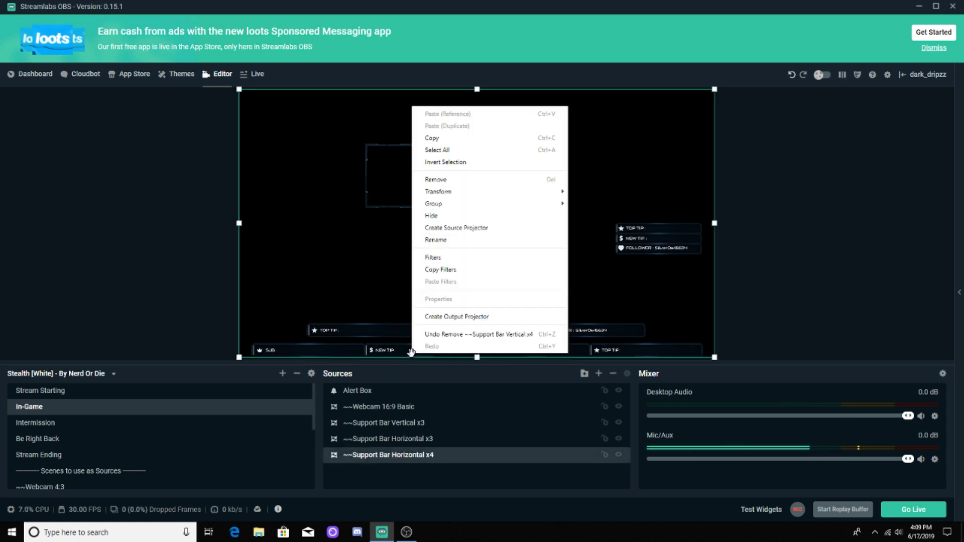
pyautogui.click(433, 180)
pyautogui.click(520, 271)
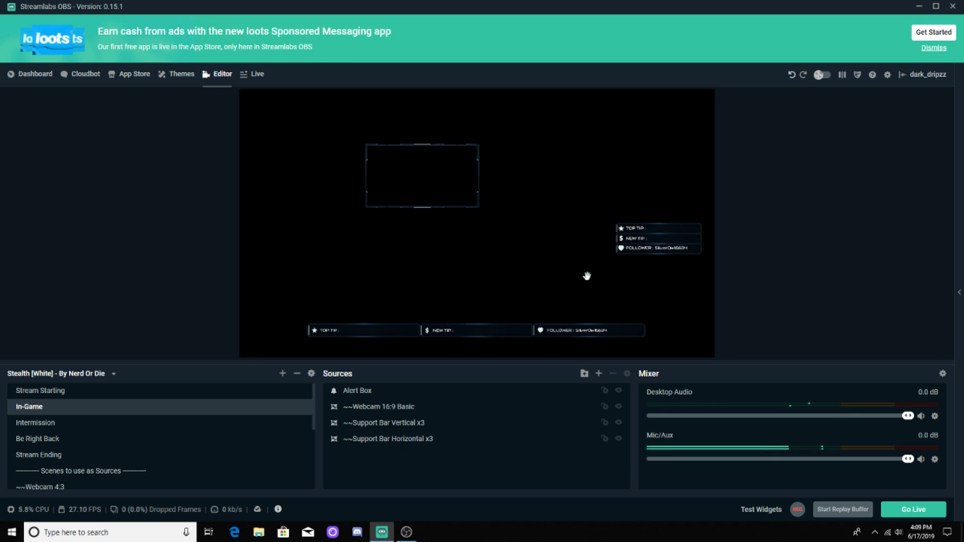
# Move the Alert Box and webcam frame to the left and lower Support Bar Horizontal x3.
pyautogui.moveTo(410, 157); pyautogui.dragTo(301, 202)
pyautogui.click(417, 155)
pyautogui.moveTo(663, 233); pyautogui.dragTo(323, 259)
pyautogui.click(772, 163)
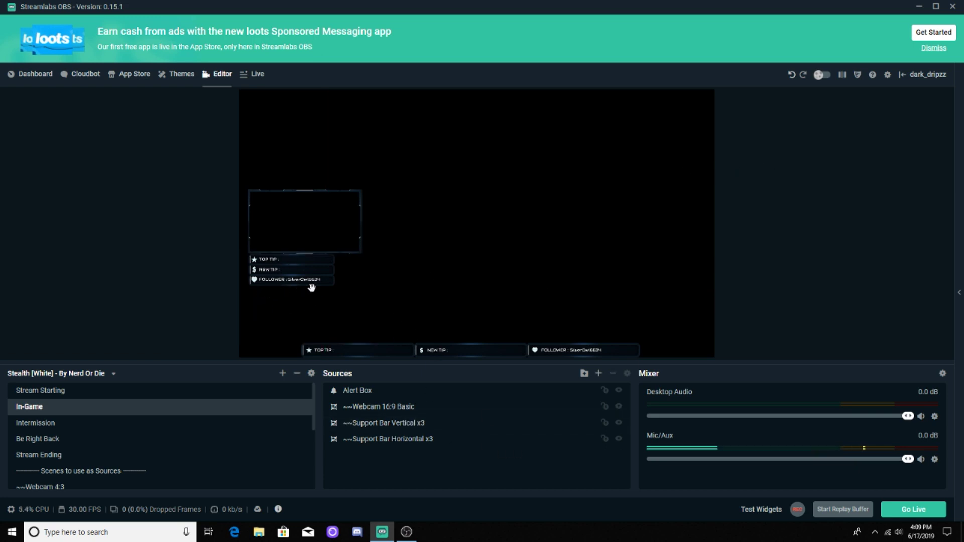
pyautogui.click(265, 275)
pyautogui.click(107, 243)
# Add a Video Capture Device source and name it 'webcam'.
pyautogui.click(600, 374)
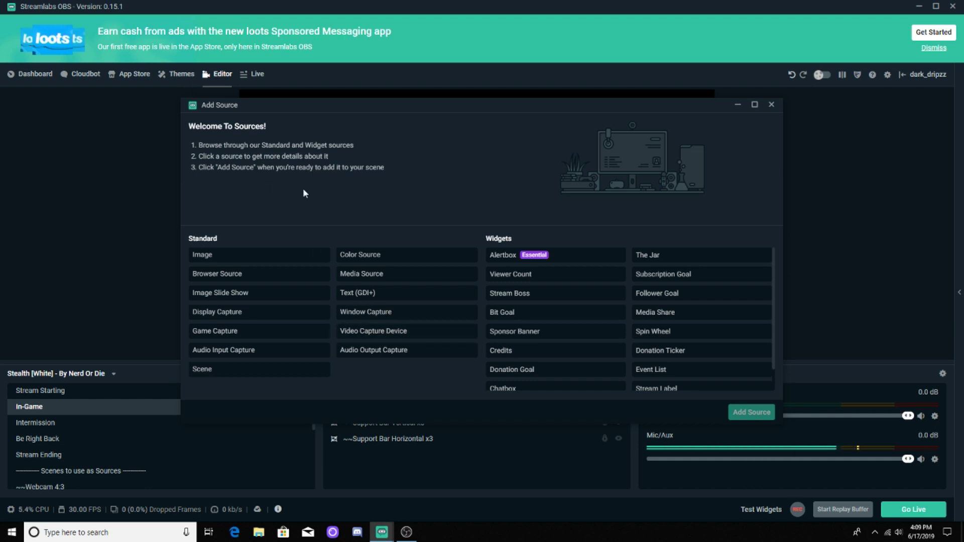
pyautogui.click(385, 337)
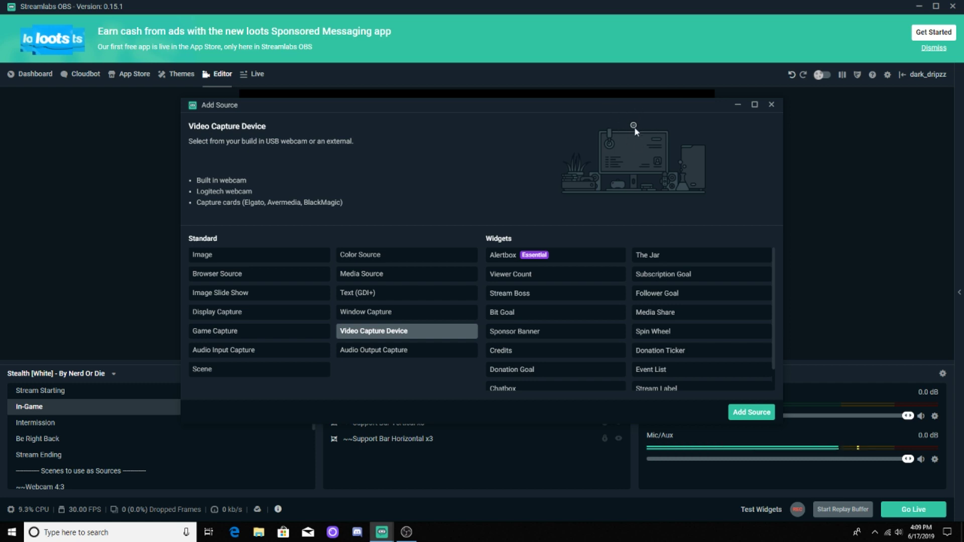
pyautogui.click(751, 417)
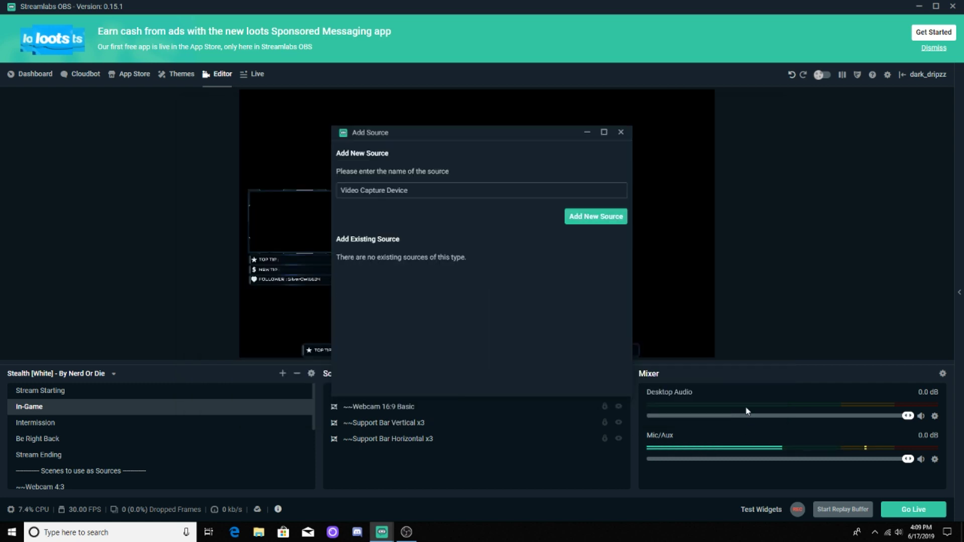
pyautogui.hotkey('ctrl', 'a')
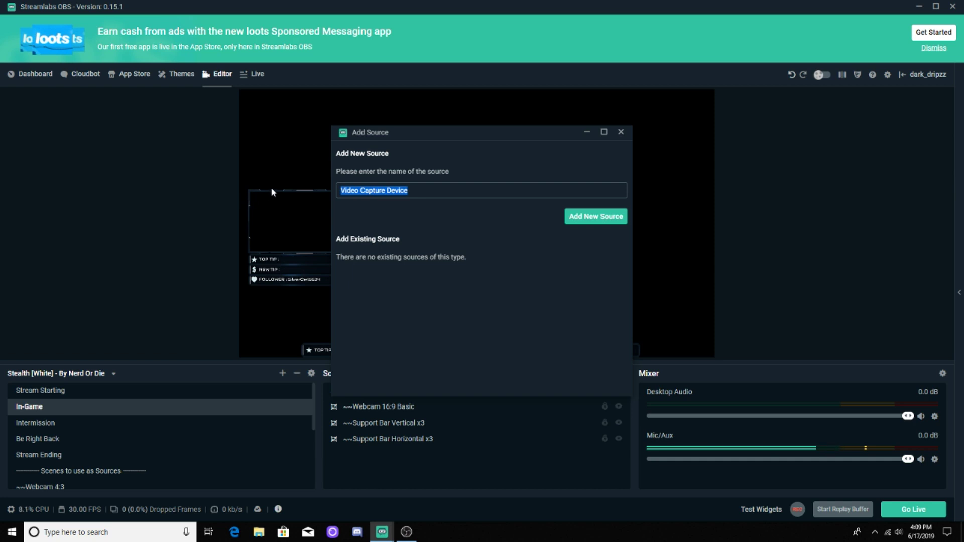
pyautogui.press('BackSpace')
pyautogui.write('web')
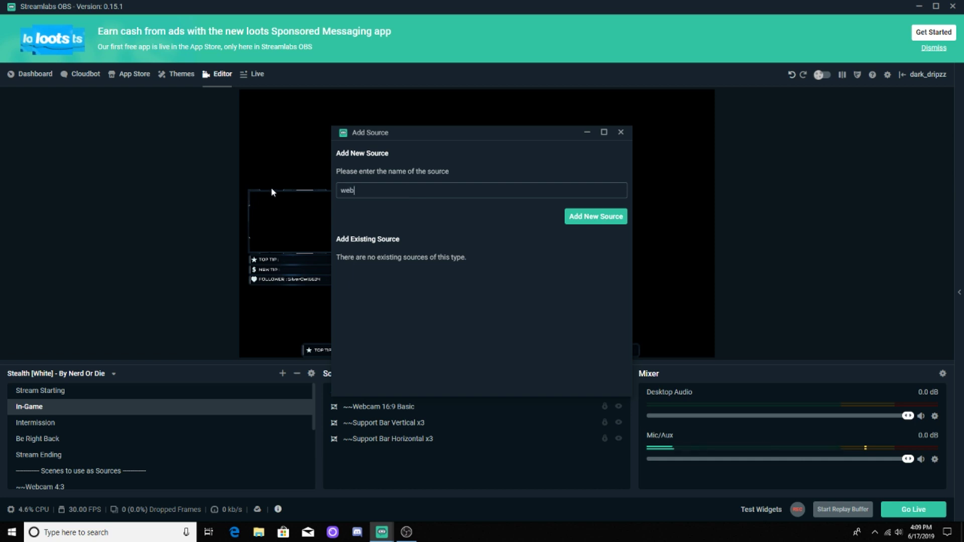
pyautogui.write('cam')
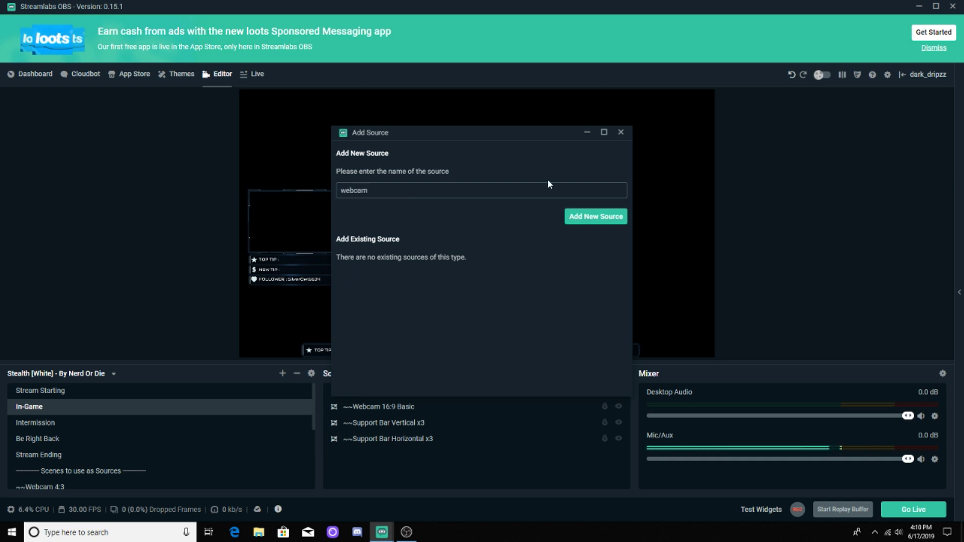
pyautogui.click(588, 218)
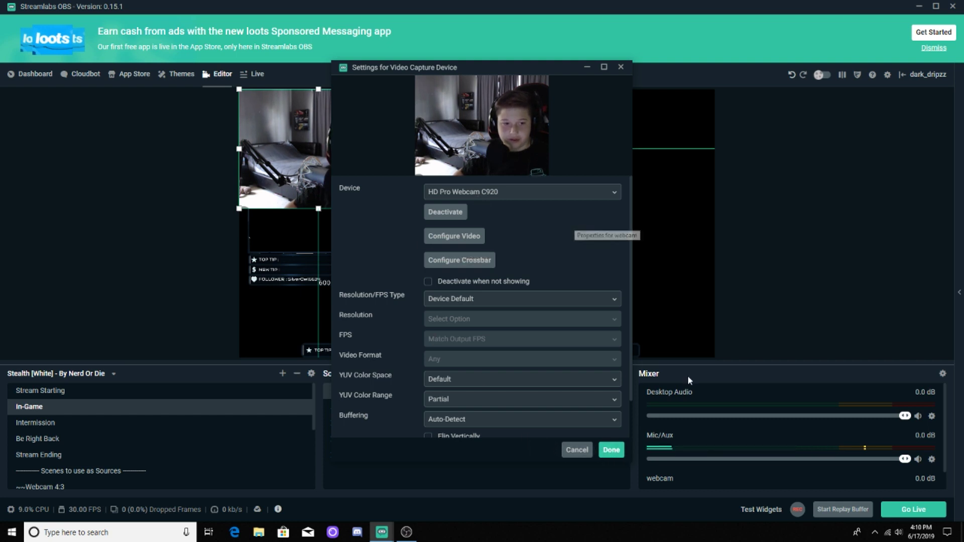
# Set the webcam source's device to HD Pro Webcam C920 and confirm the settings.
pyautogui.click(470, 194)
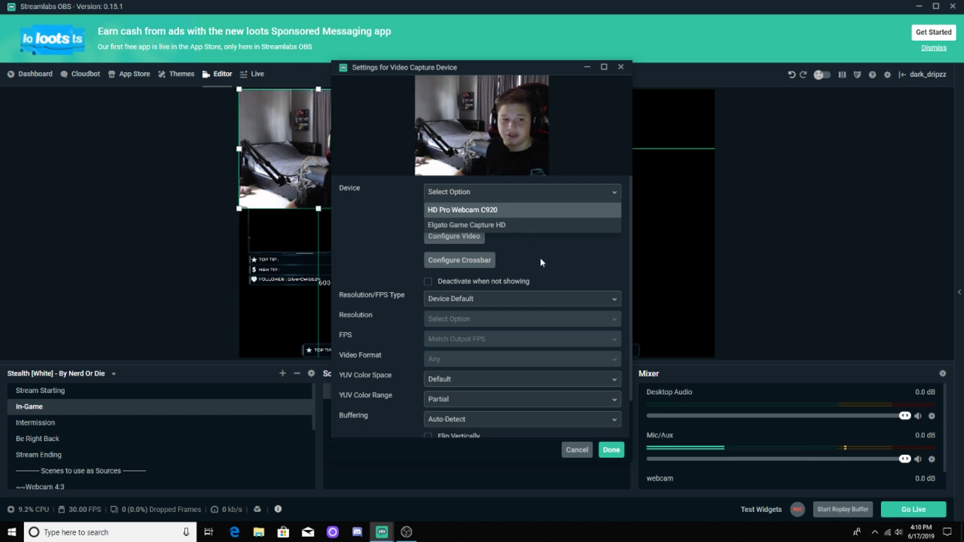
pyautogui.click(618, 450)
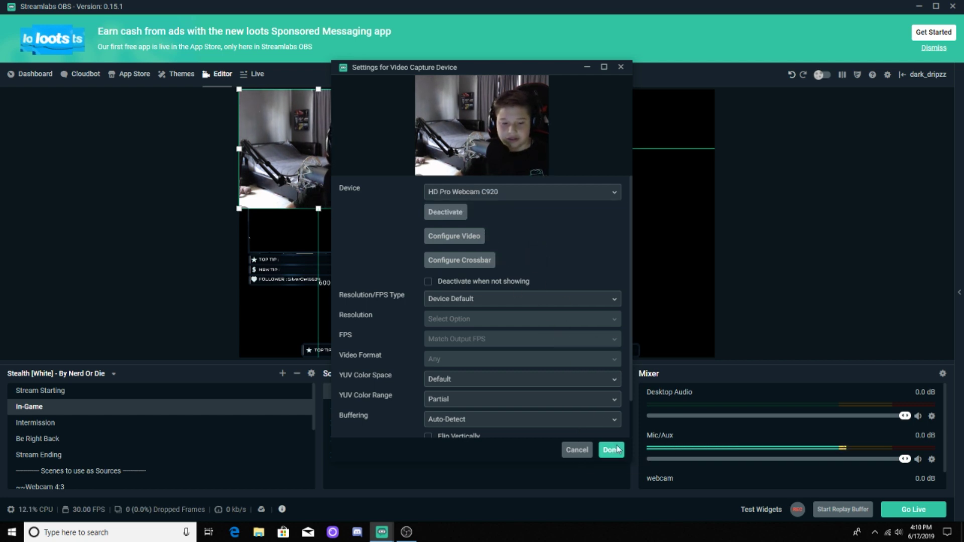
pyautogui.click(618, 450)
# Move and resize the webcam feed to fit inside the left webcam frame.
pyautogui.moveTo(335, 126); pyautogui.dragTo(459, 197)
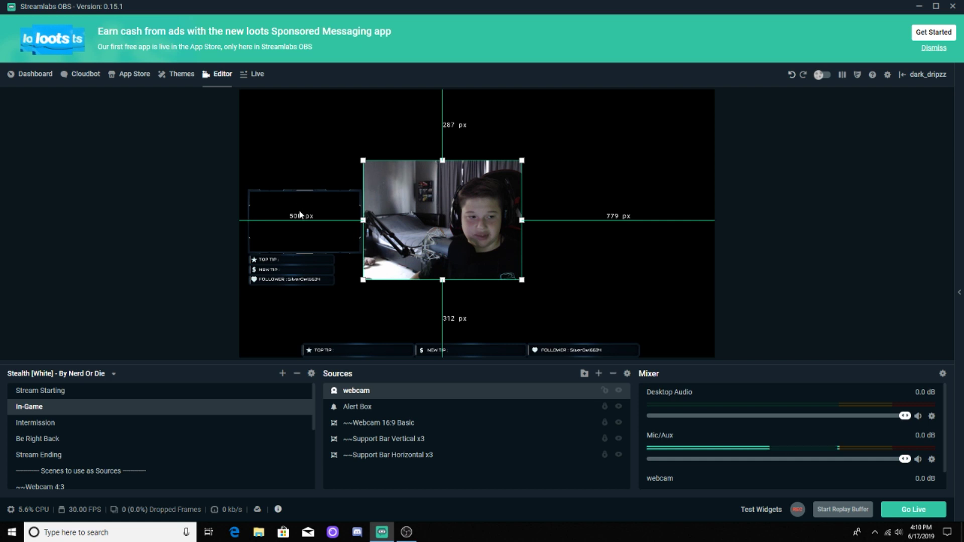
pyautogui.moveTo(447, 230); pyautogui.dragTo(447, 230)
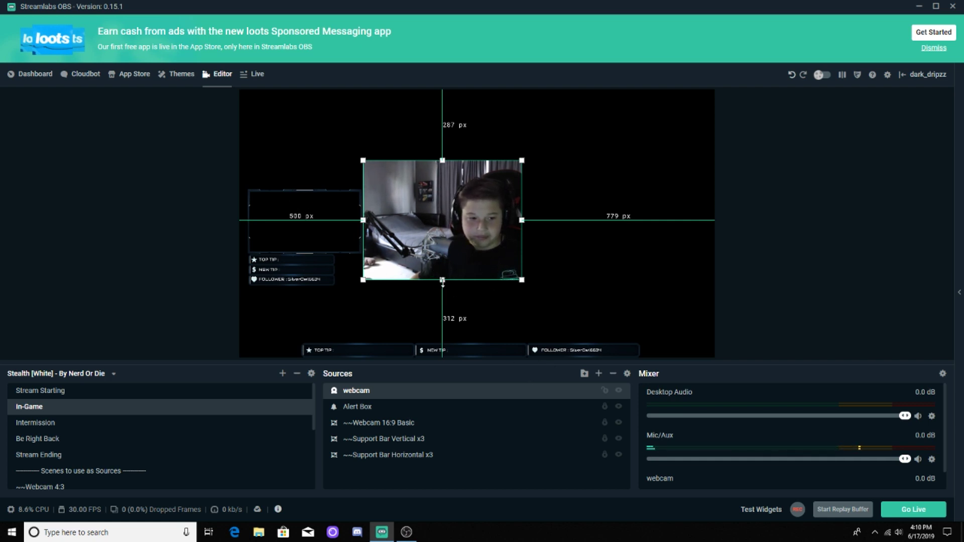
pyautogui.moveTo(442, 281); pyautogui.dragTo(442, 262)
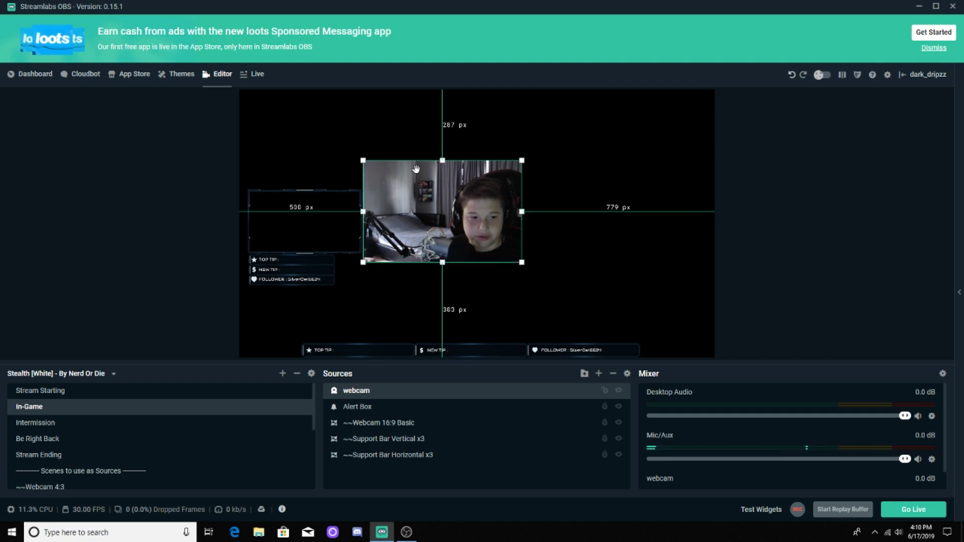
pyautogui.moveTo(445, 160); pyautogui.dragTo(444, 178)
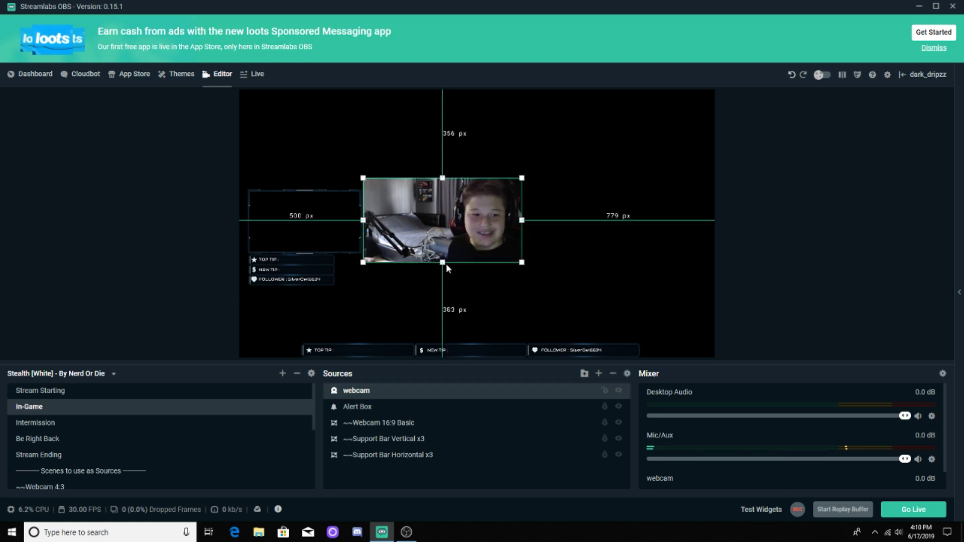
pyautogui.moveTo(446, 264); pyautogui.dragTo(443, 258)
pyautogui.hotkey('ctrl', 'z')
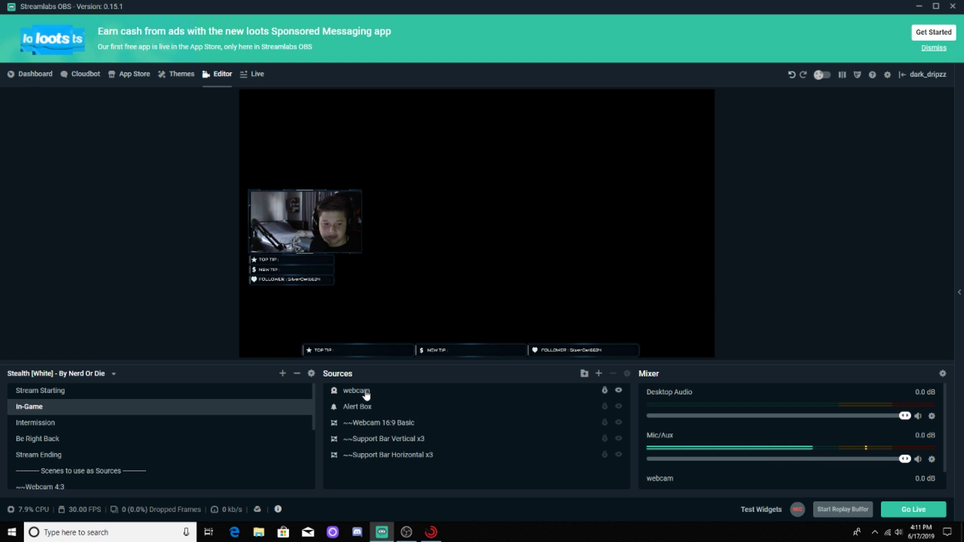
# Move the webcam layer beneath the ~~Webcam 16:9 Basic frame and unlock the frame.
pyautogui.moveTo(366, 396); pyautogui.dragTo(385, 438)
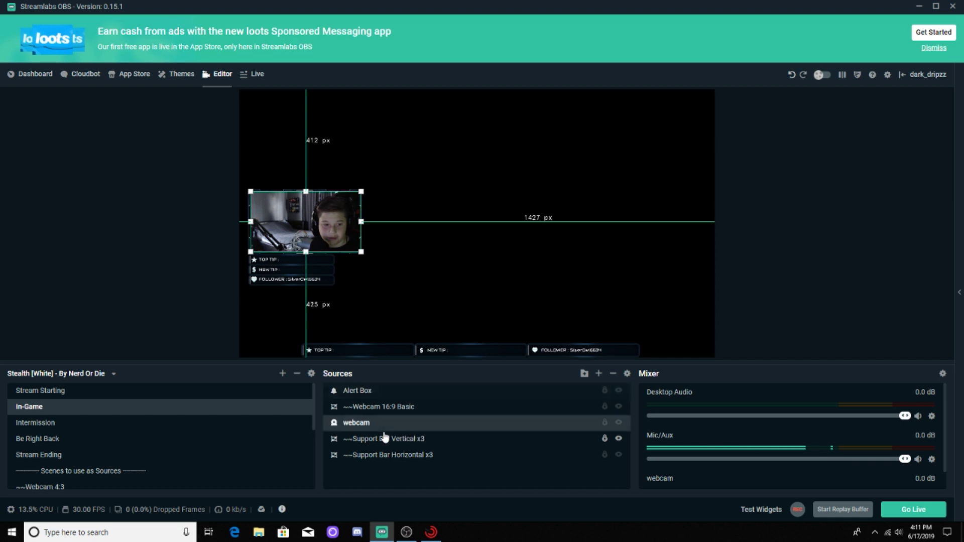
pyautogui.click(455, 169)
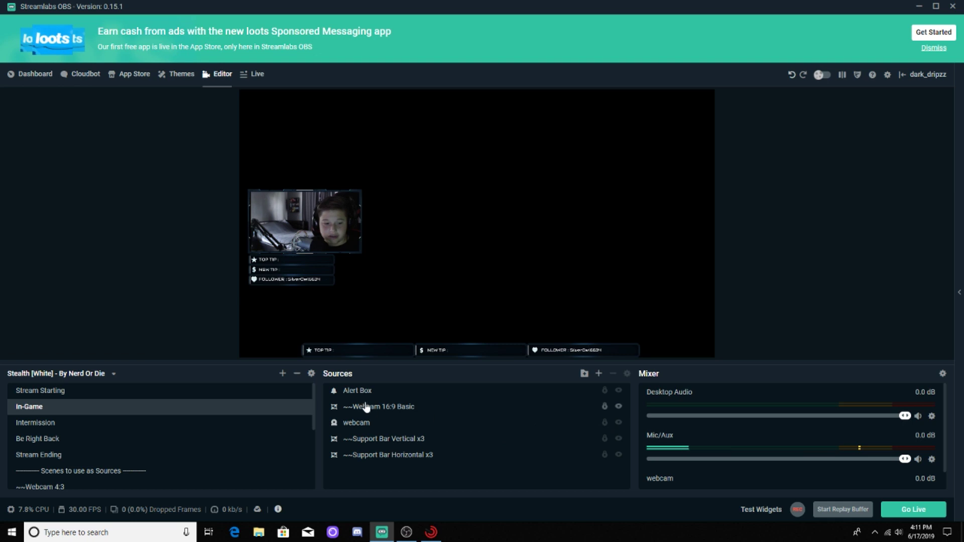
pyautogui.click(605, 406)
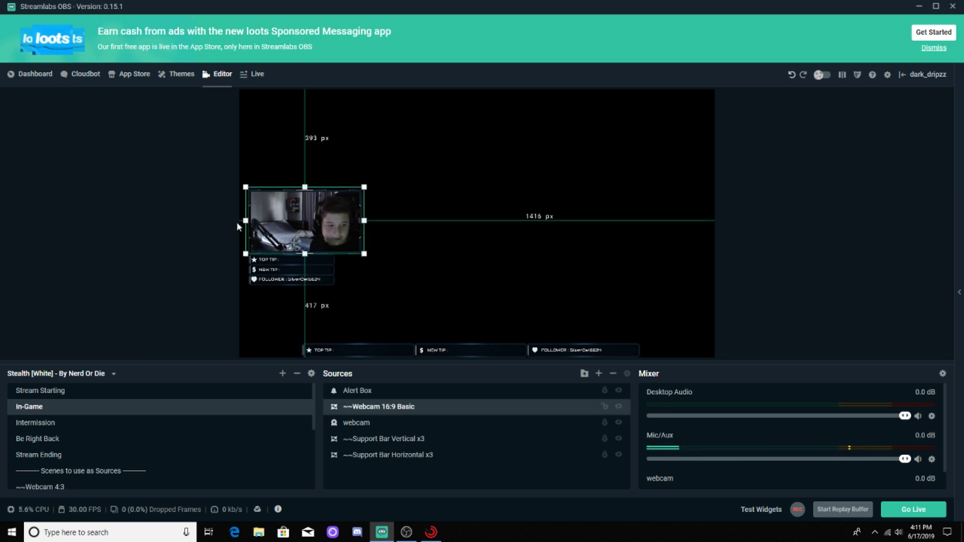
# Alternate selecting the webcam source and ~~Webcam 16:9 Basic frame to check their layering.
pyautogui.click(380, 422)
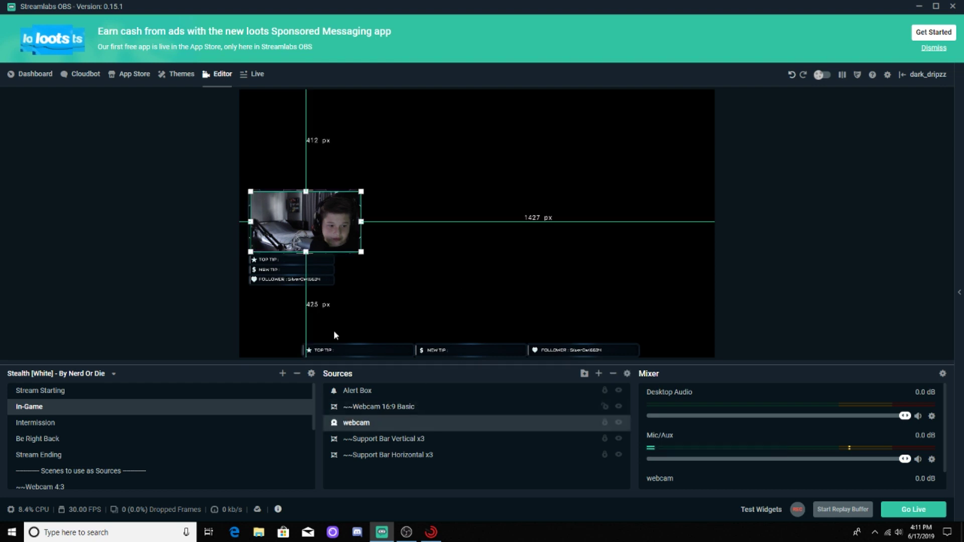
pyautogui.click(251, 222)
pyautogui.click(366, 425)
pyautogui.click(286, 224)
pyautogui.click(364, 422)
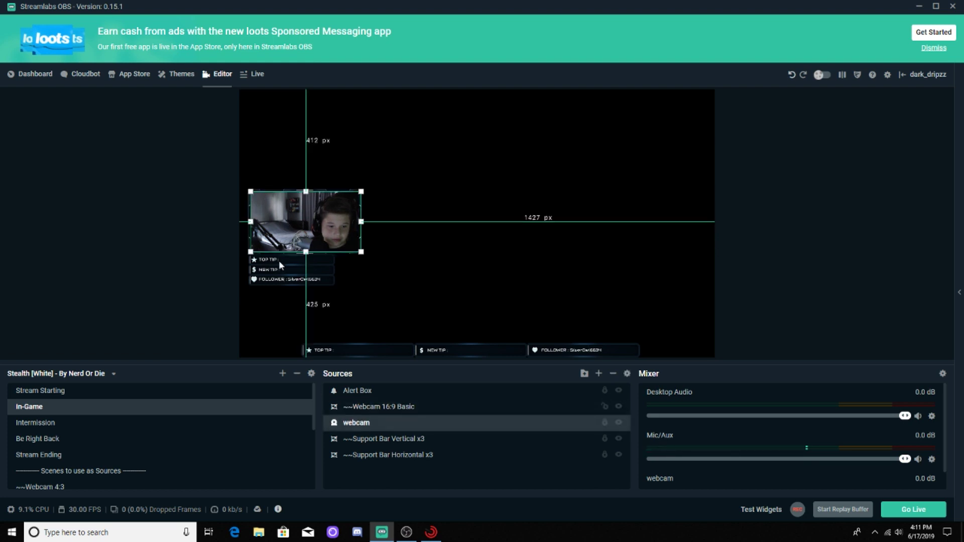
pyautogui.click(250, 223)
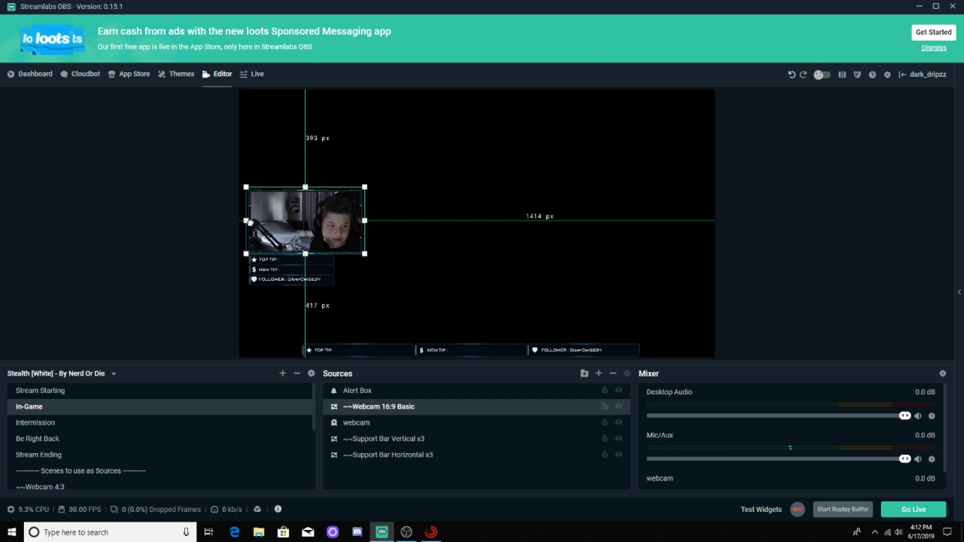
pyautogui.click(421, 175)
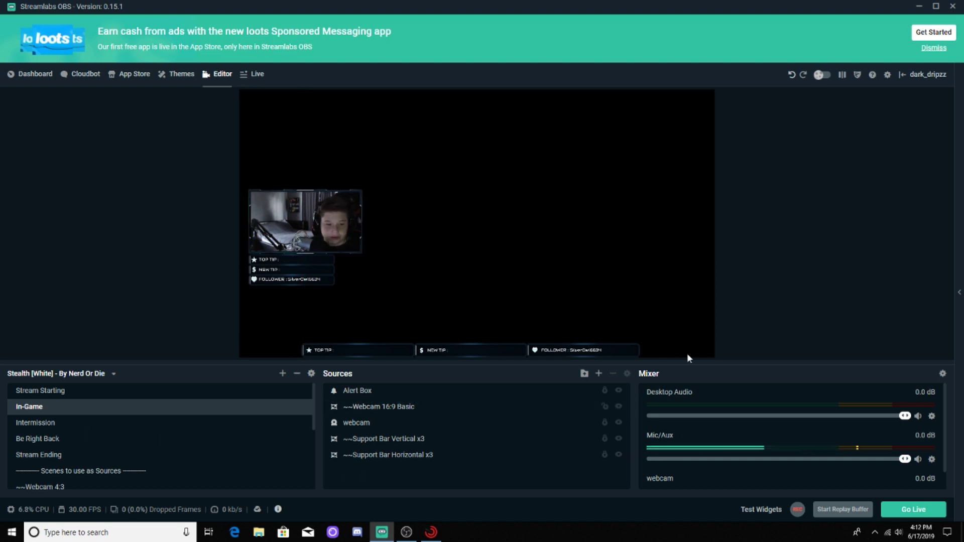
pyautogui.click(606, 409)
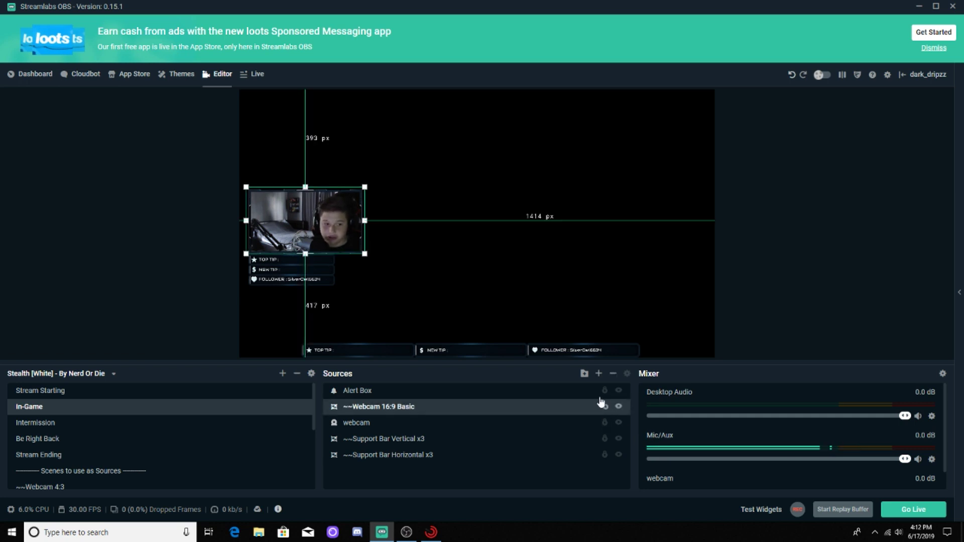
pyautogui.click(600, 374)
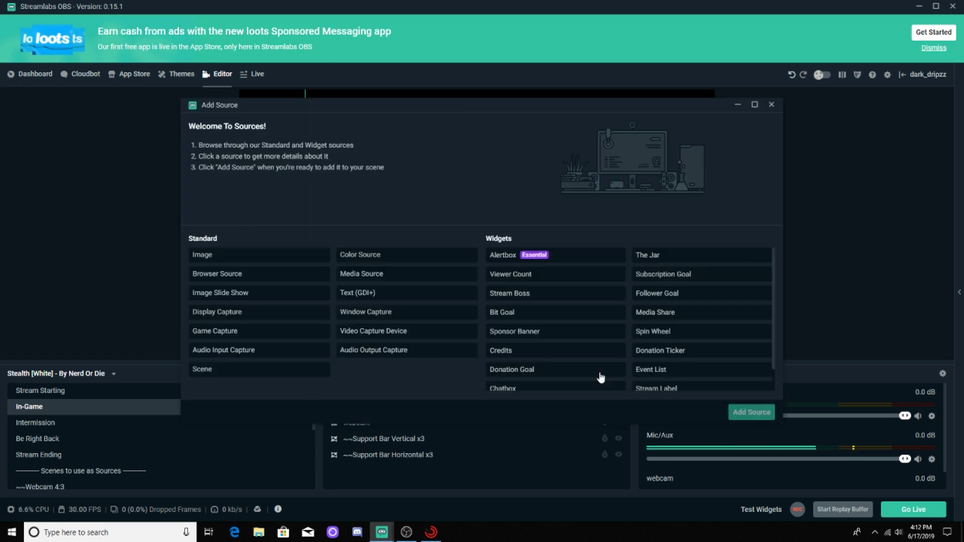
# Add a second Video Capture Device source using the Elgato Game Capture HD device.
pyautogui.click(379, 340)
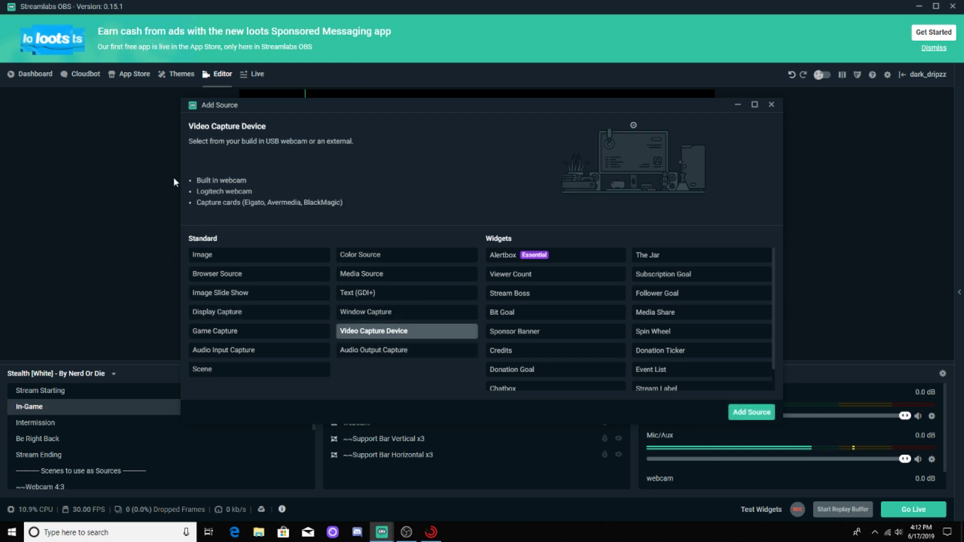
pyautogui.click(753, 411)
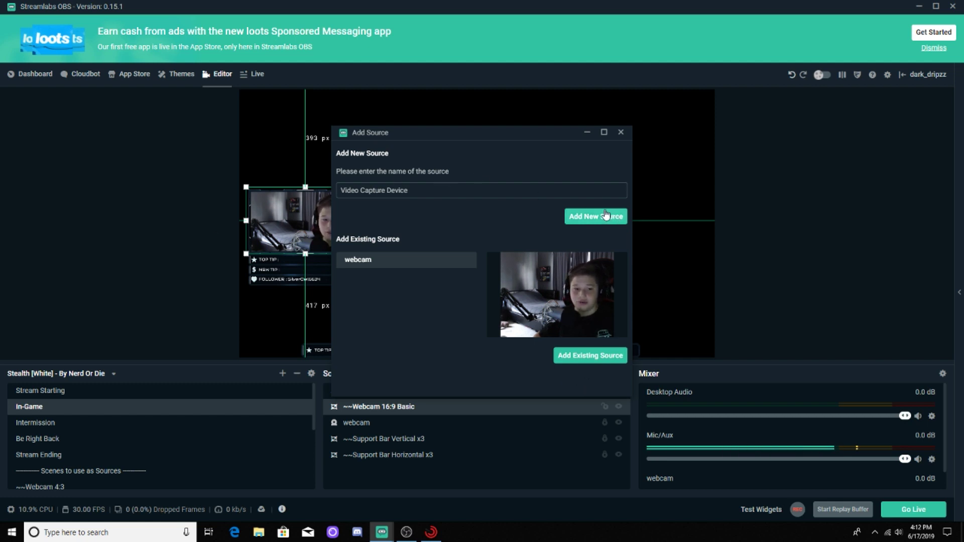
pyautogui.click(597, 217)
pyautogui.click(509, 196)
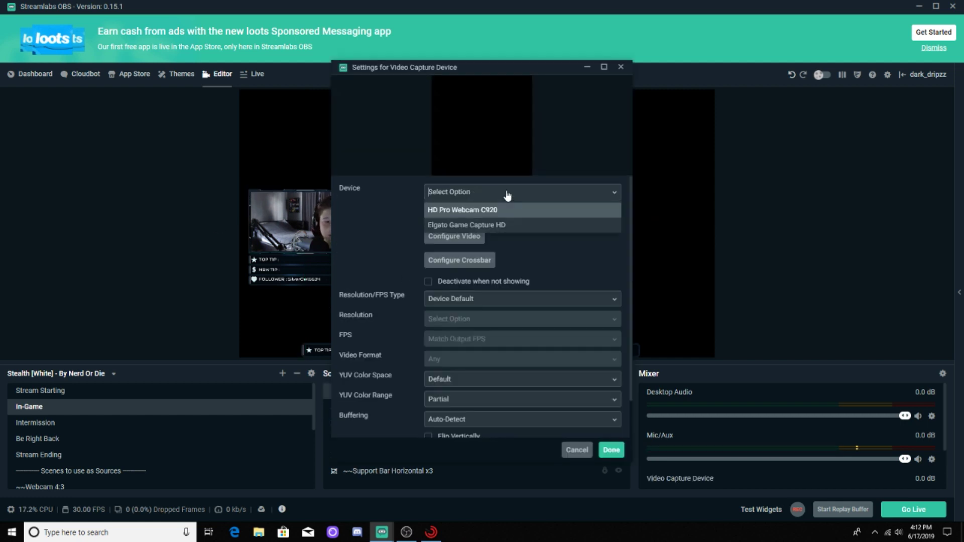
pyautogui.click(475, 226)
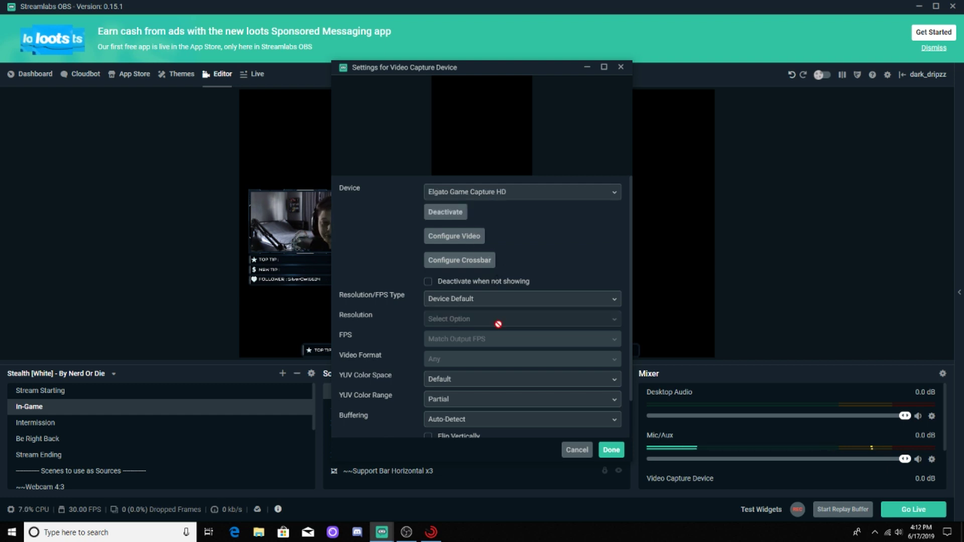
pyautogui.click(610, 450)
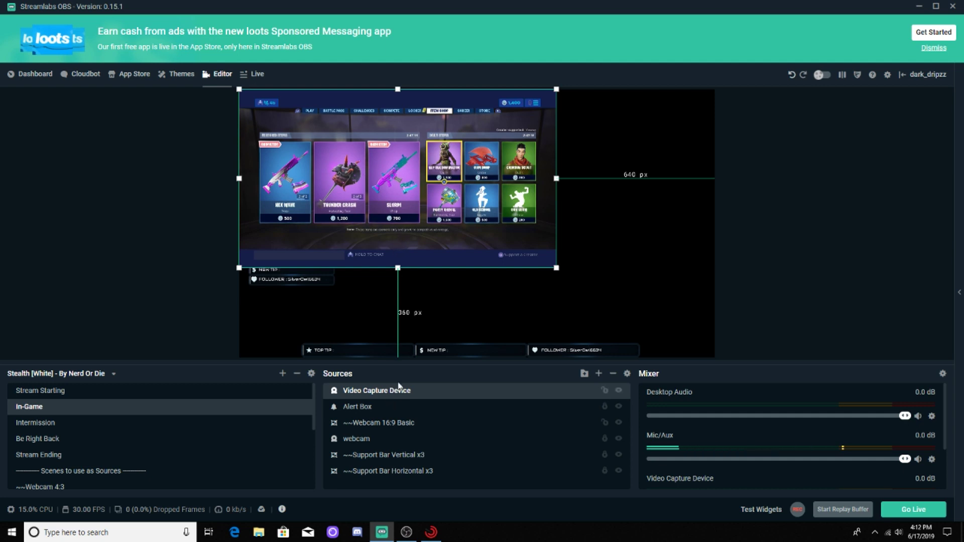
# Move Video Capture Device below the webcam layer and stretch it to fill the canvas.
pyautogui.moveTo(391, 394); pyautogui.dragTo(402, 485)
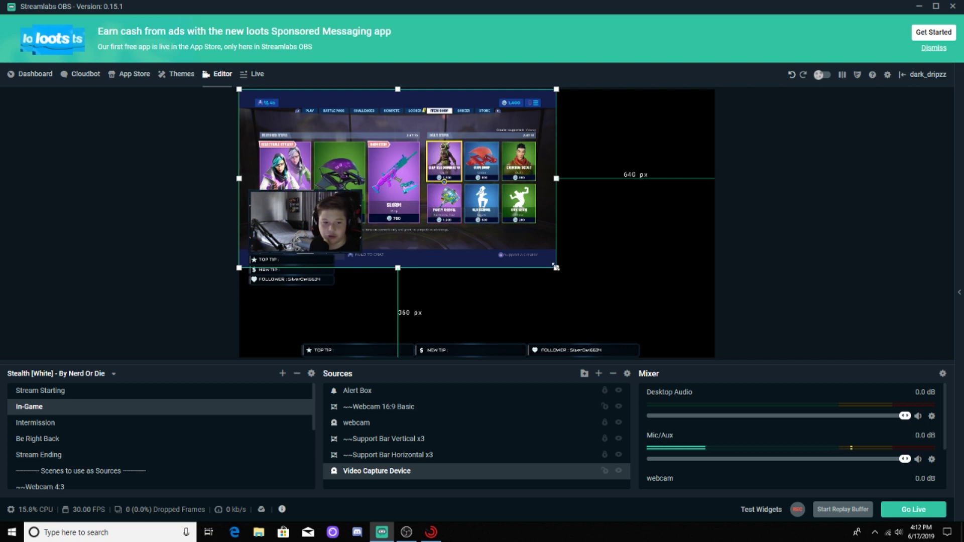
pyautogui.moveTo(557, 268); pyautogui.dragTo(701, 358)
pyautogui.click(885, 220)
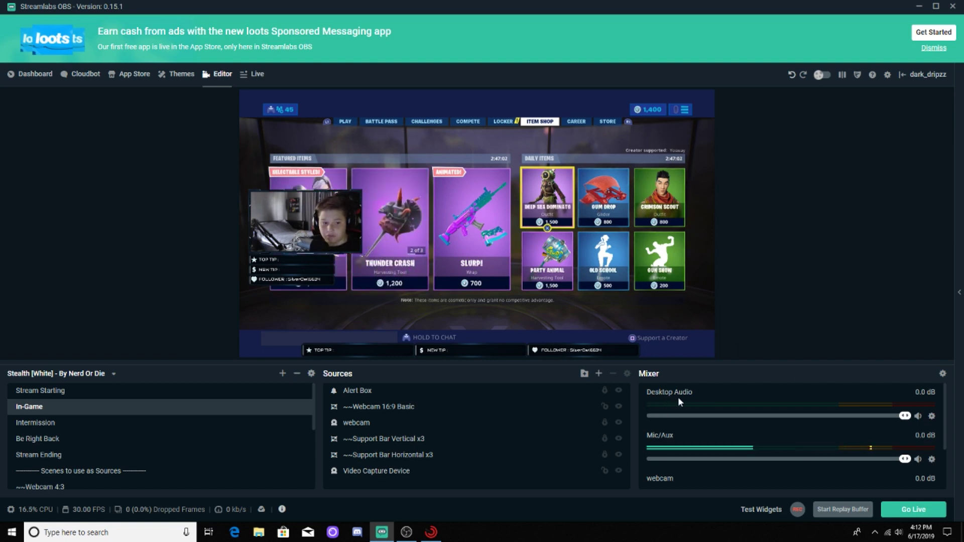
pyautogui.click(384, 473)
# Set the Video Capture Device's Audio Output Mode to Output desktop audio (DirectSound).
pyautogui.rightClick(385, 473)
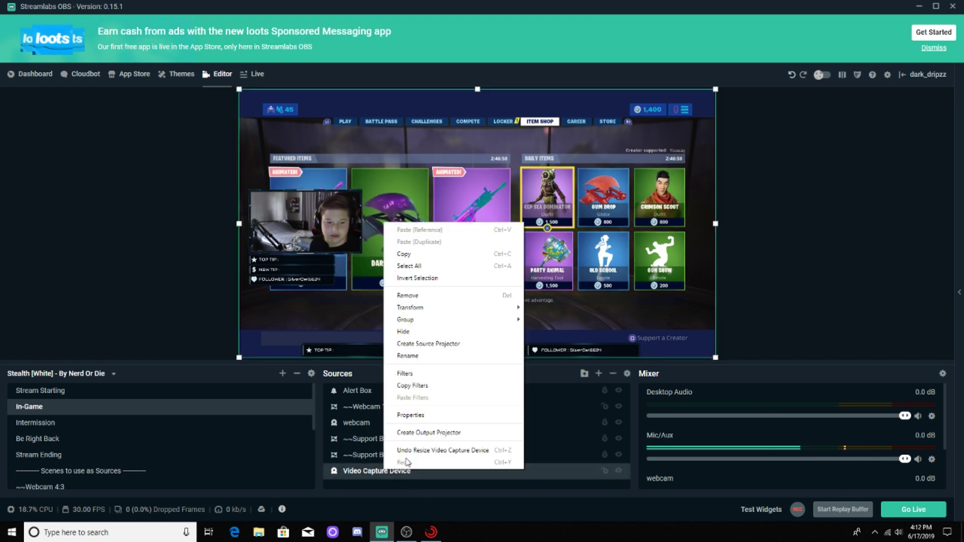
pyautogui.click(411, 415)
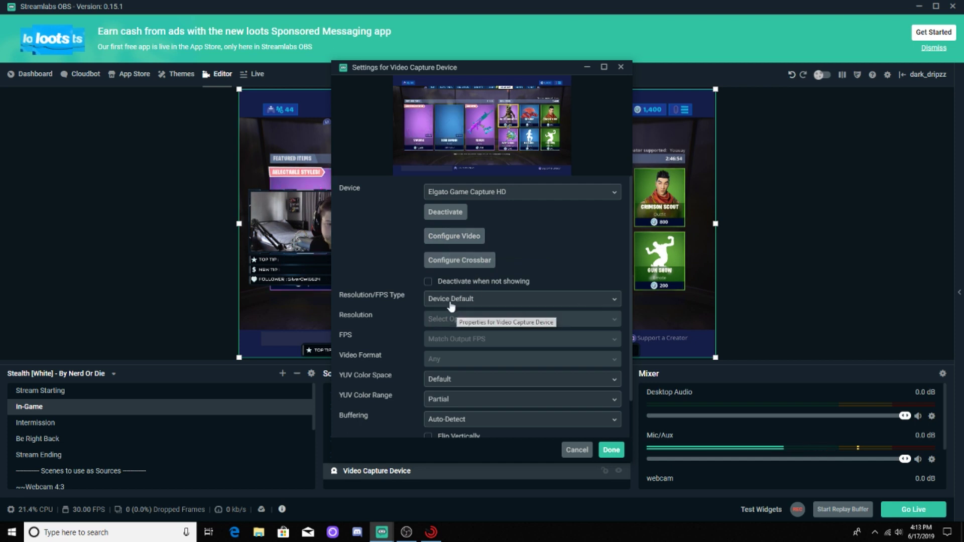
pyautogui.scroll(-1, 451, 345)
pyautogui.scroll(-2, 451, 344)
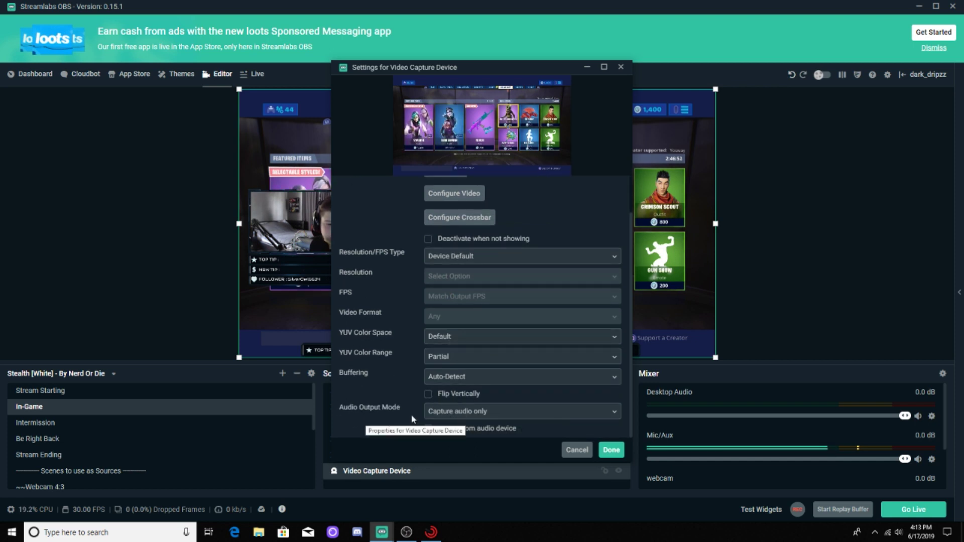
pyautogui.click(454, 415)
pyautogui.scroll(-2, 470, 422)
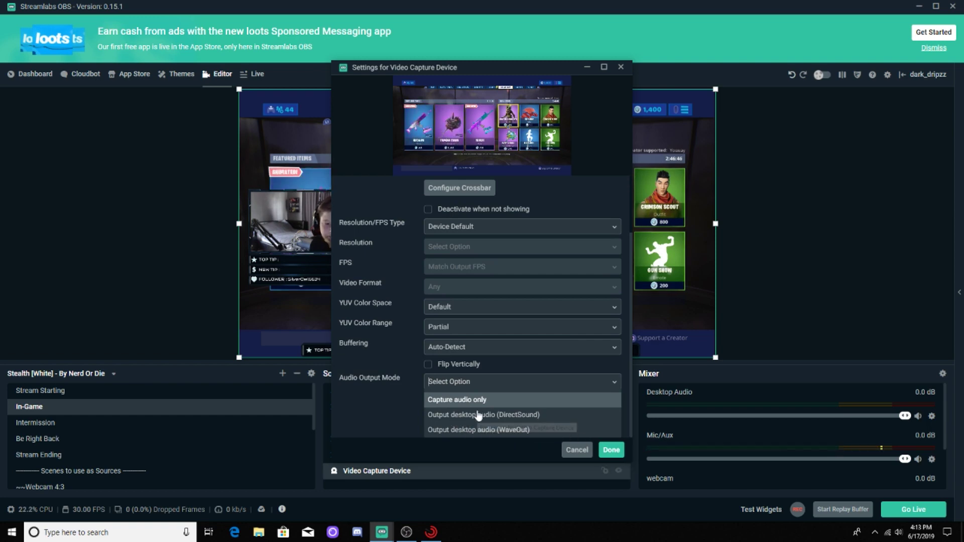
pyautogui.click(478, 416)
pyautogui.click(612, 450)
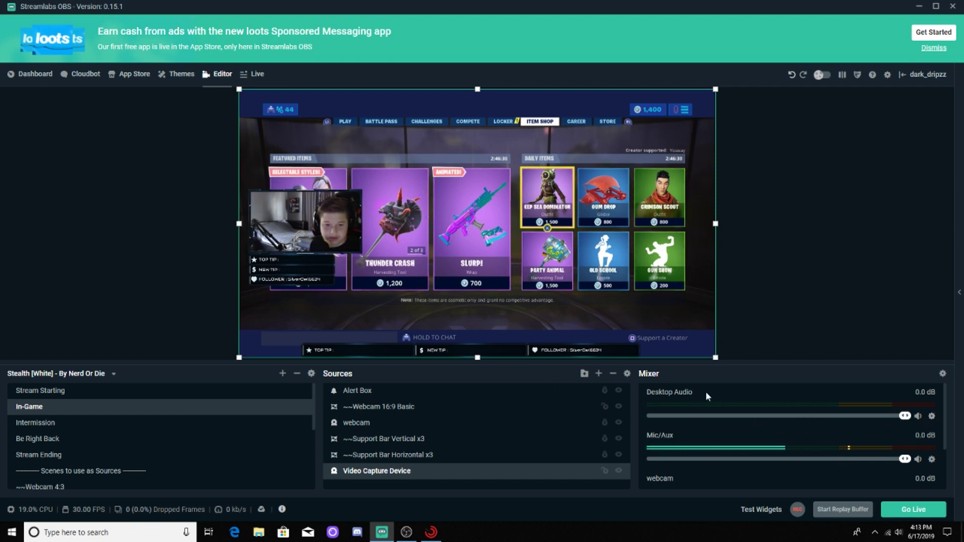
pyautogui.doubleClick(361, 472)
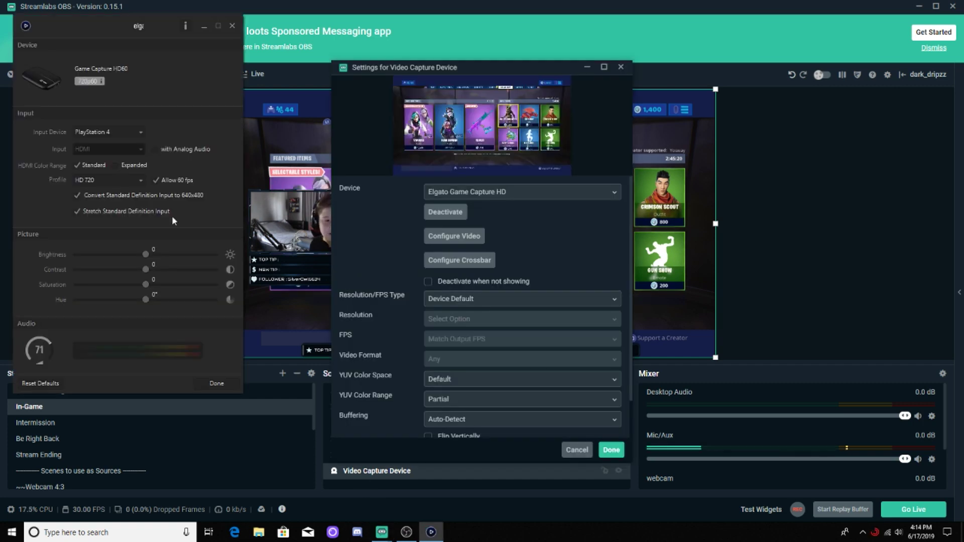
# Keep PlayStation 4 as the Elgato input, enable 'with Analog Audio', and close both settings windows.
pyautogui.scroll(-2, 452, 402)
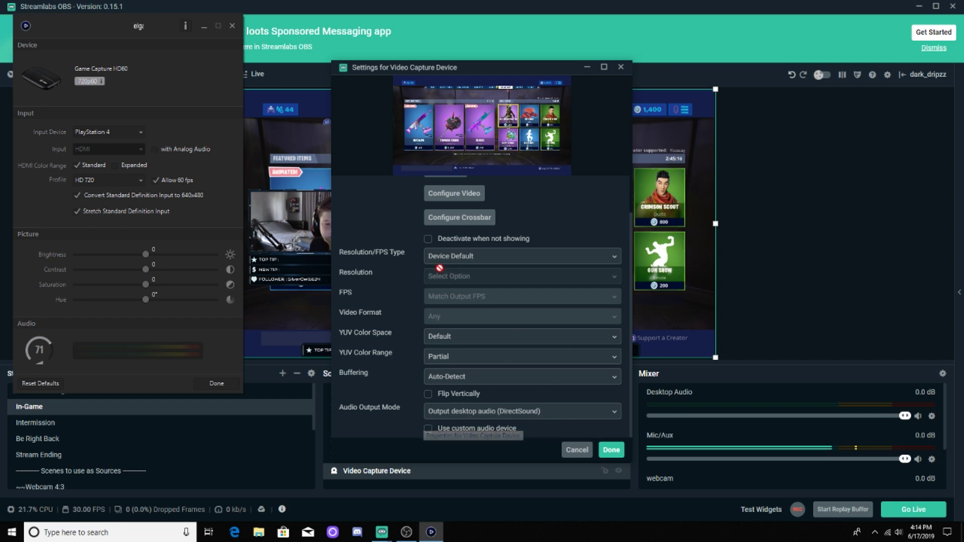
pyautogui.scroll(2, 452, 382)
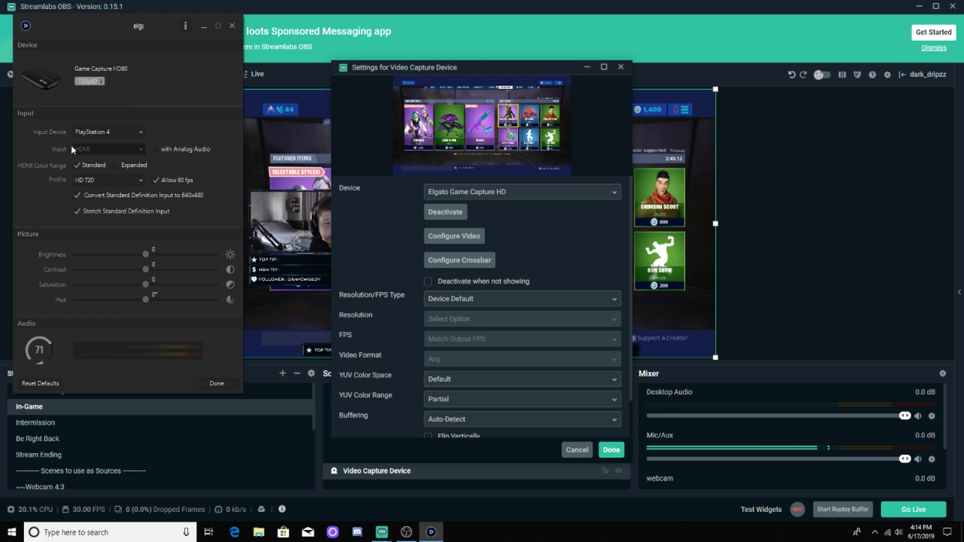
pyautogui.click(98, 132)
pyautogui.click(91, 170)
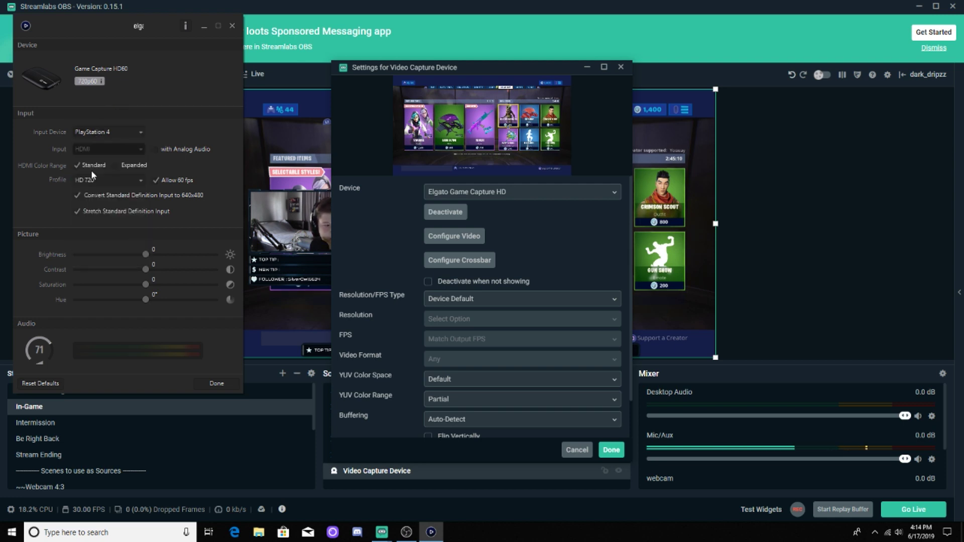
pyautogui.click(87, 131)
pyautogui.click(88, 172)
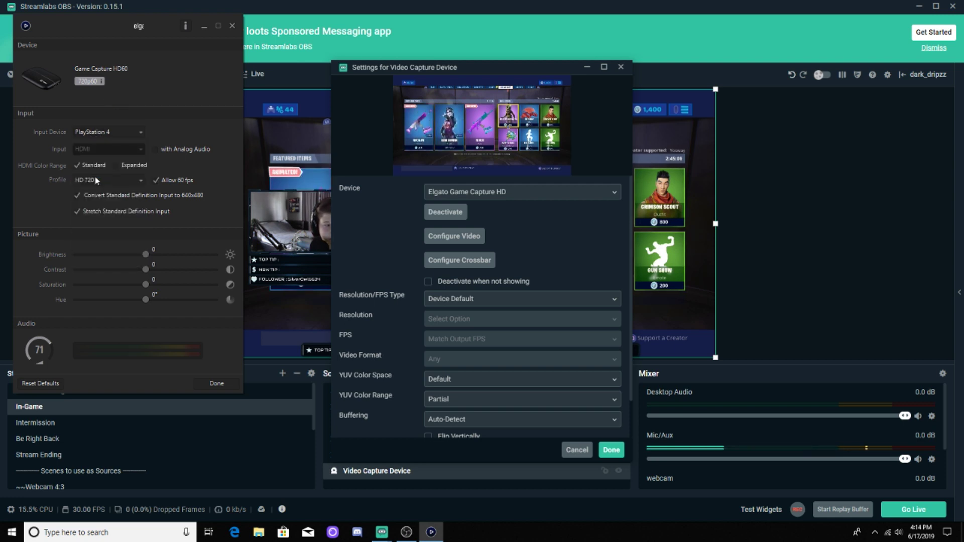
pyautogui.click(155, 150)
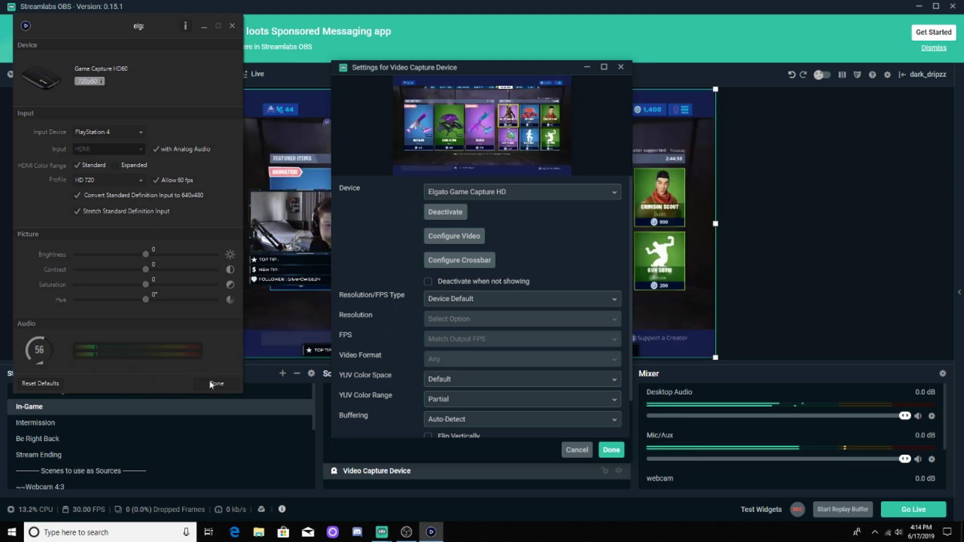
pyautogui.click(215, 383)
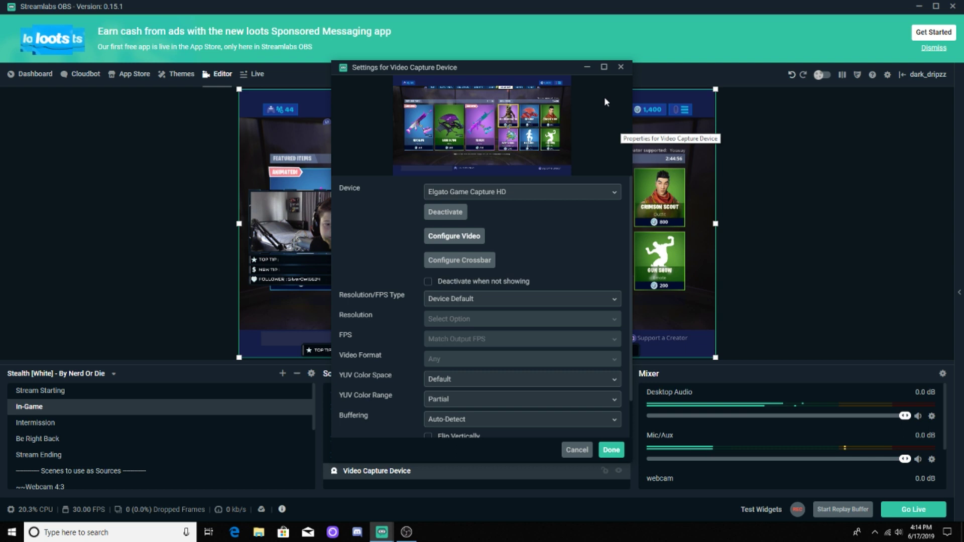
pyautogui.click(620, 67)
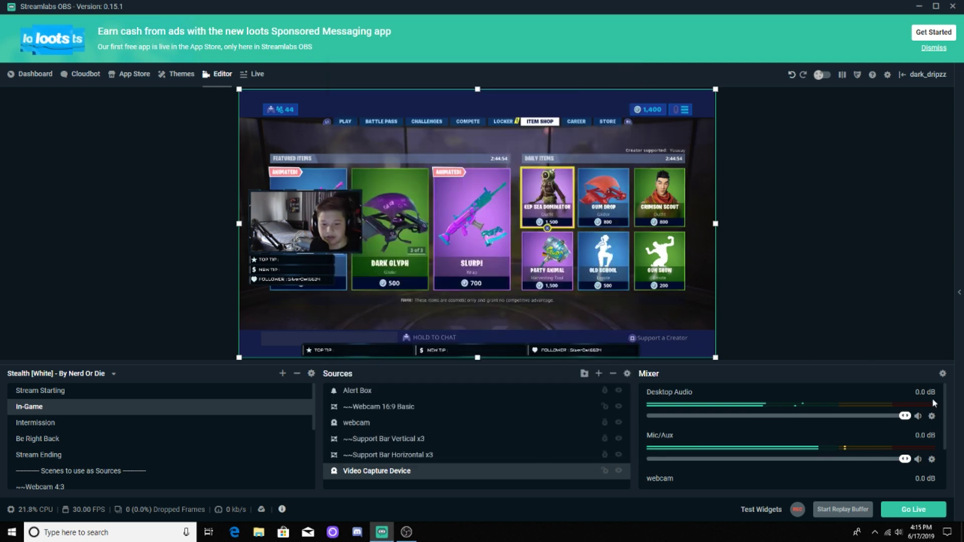
# Lower Desktop Audio to -25 dB in the Mixer and set the Windows speaker volume to 35.
pyautogui.moveTo(905, 415); pyautogui.dragTo(824, 418)
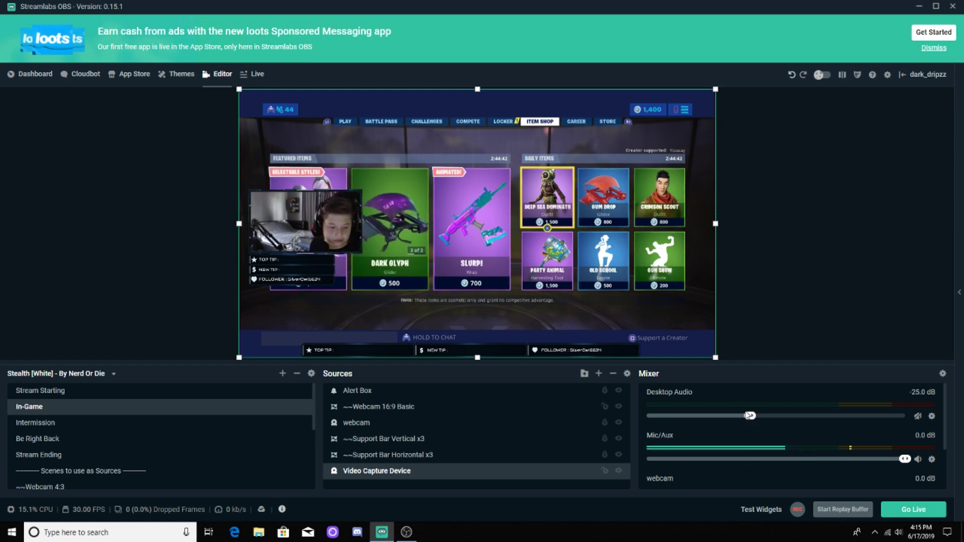
pyautogui.scroll(-2, 810, 415)
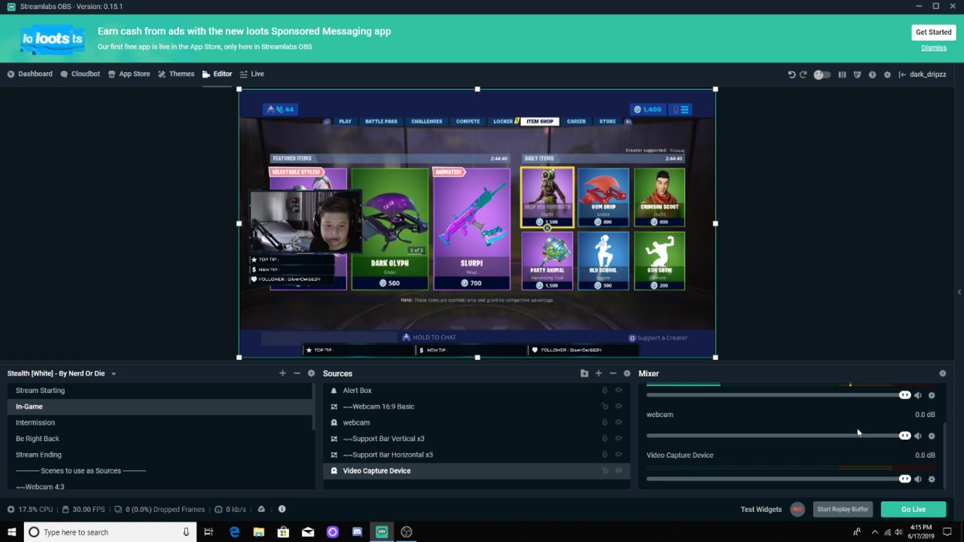
pyautogui.click(898, 533)
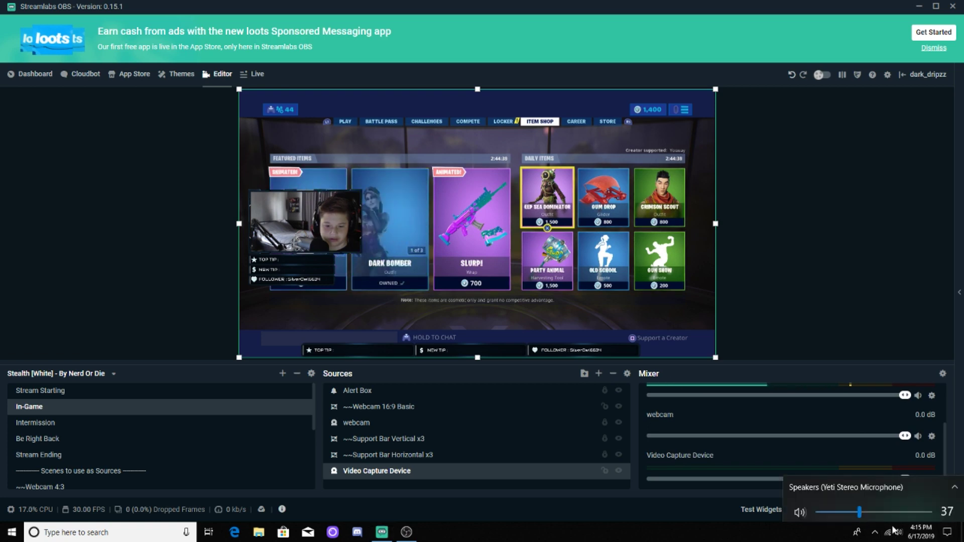
pyautogui.click(857, 509)
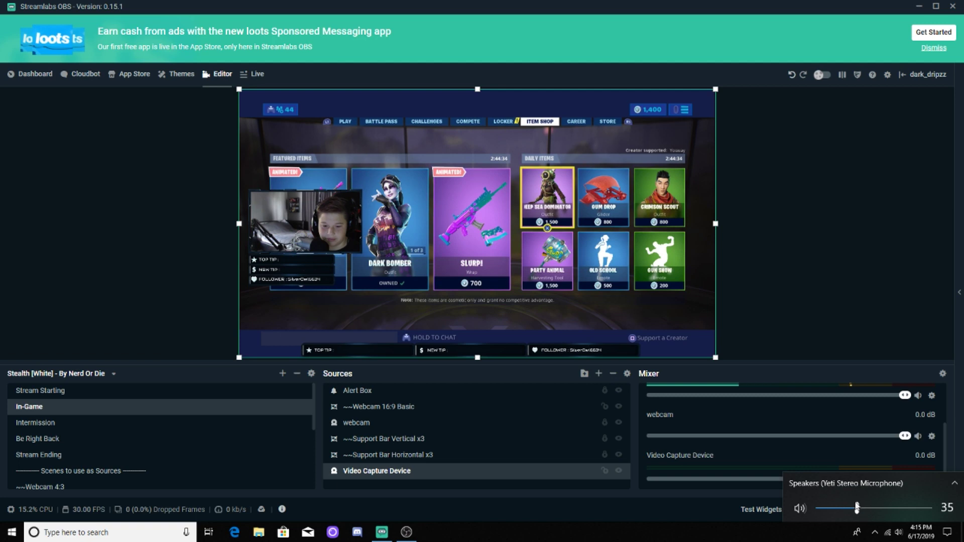
pyautogui.click(857, 455)
pyautogui.scroll(2, 815, 447)
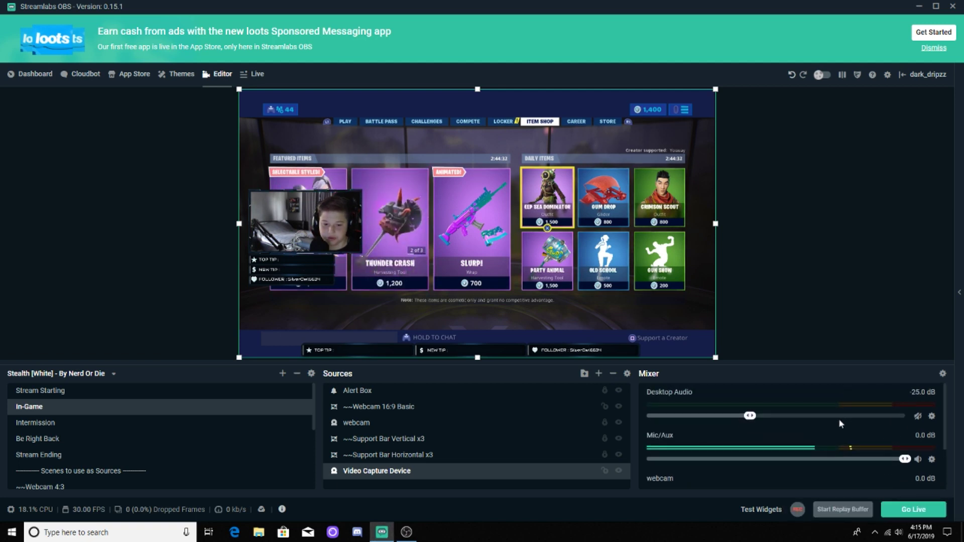
pyautogui.click(606, 473)
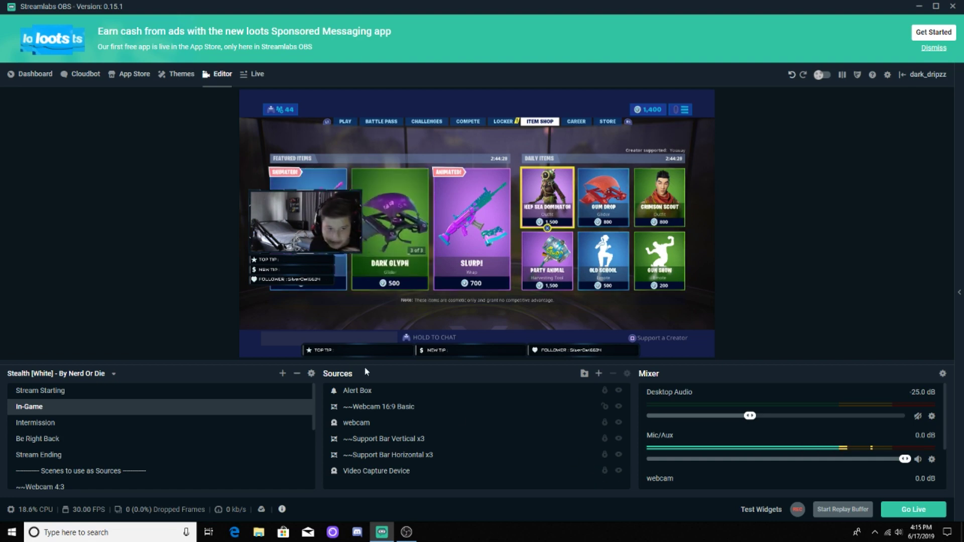
pyautogui.click(599, 373)
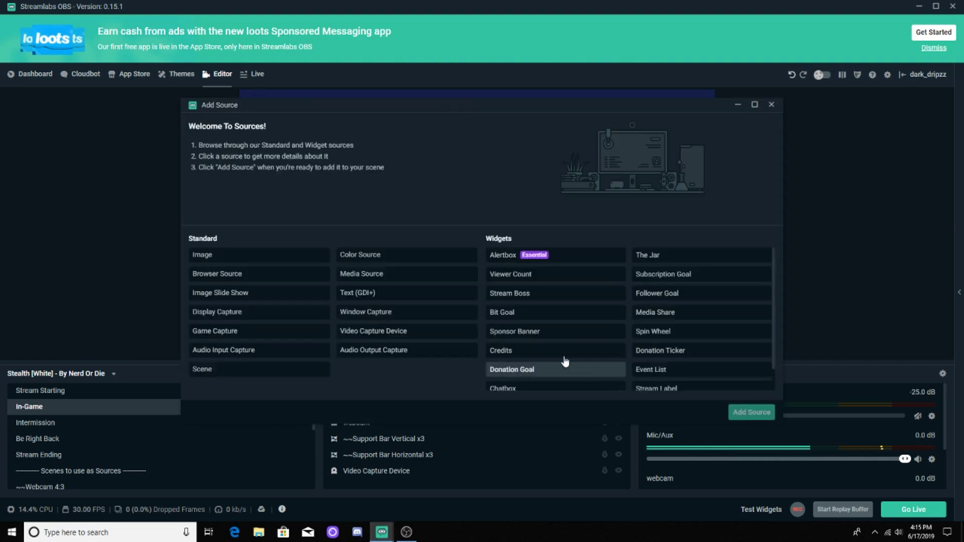
# Choose Audio Input Capture as the new source type for the microphone.
pyautogui.click(215, 350)
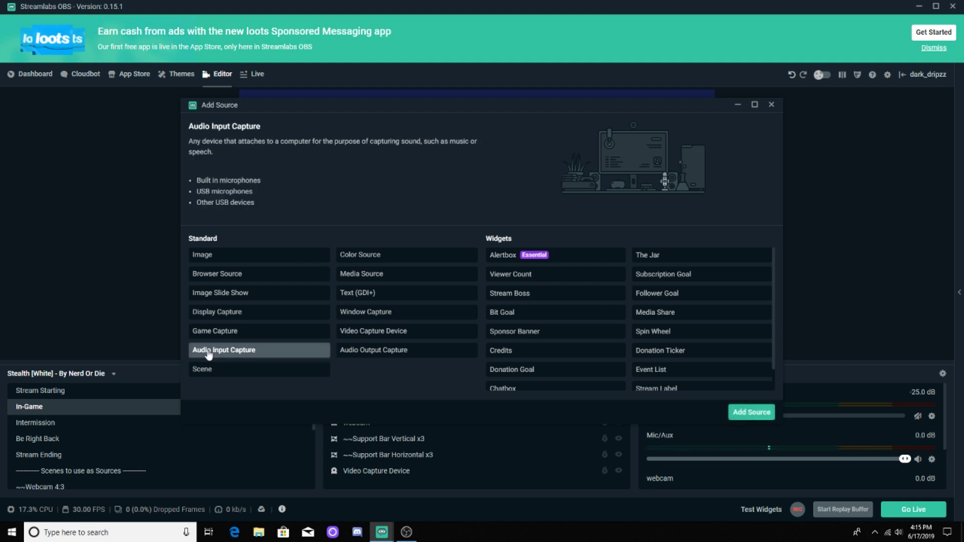